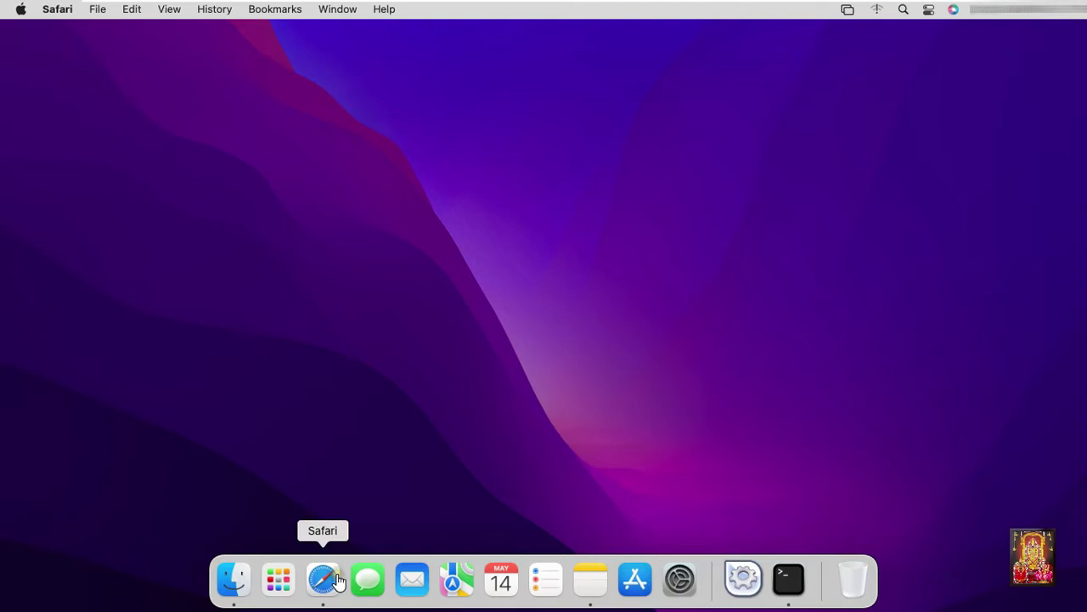
Open Safari, load google.com and dismiss the password-checkup notice
{"action": "left_click", "coordinate": [324, 579]}
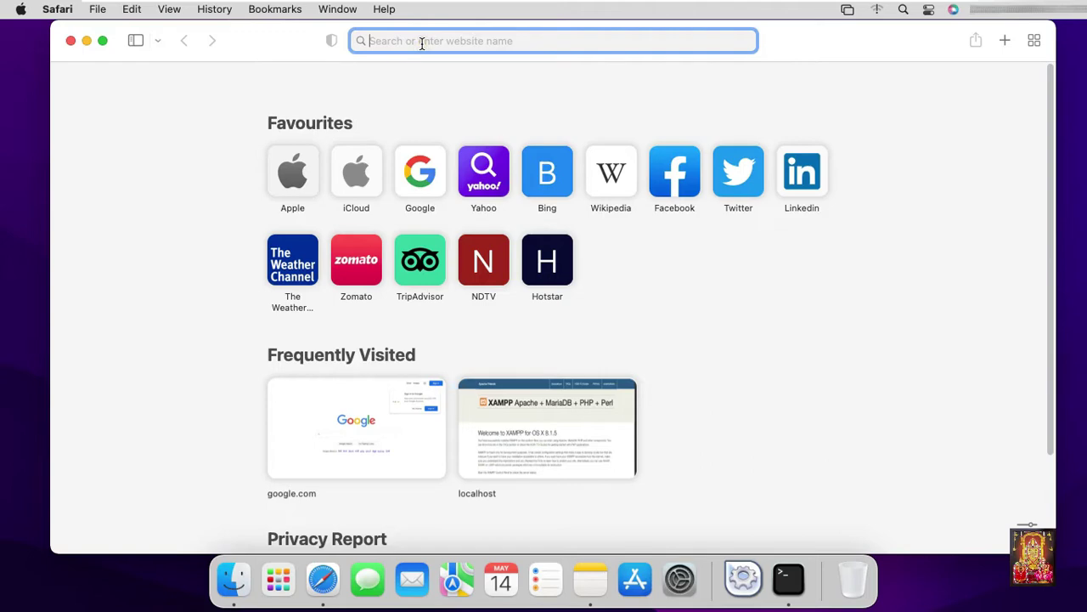
{"action": "type", "text": "google.com"}
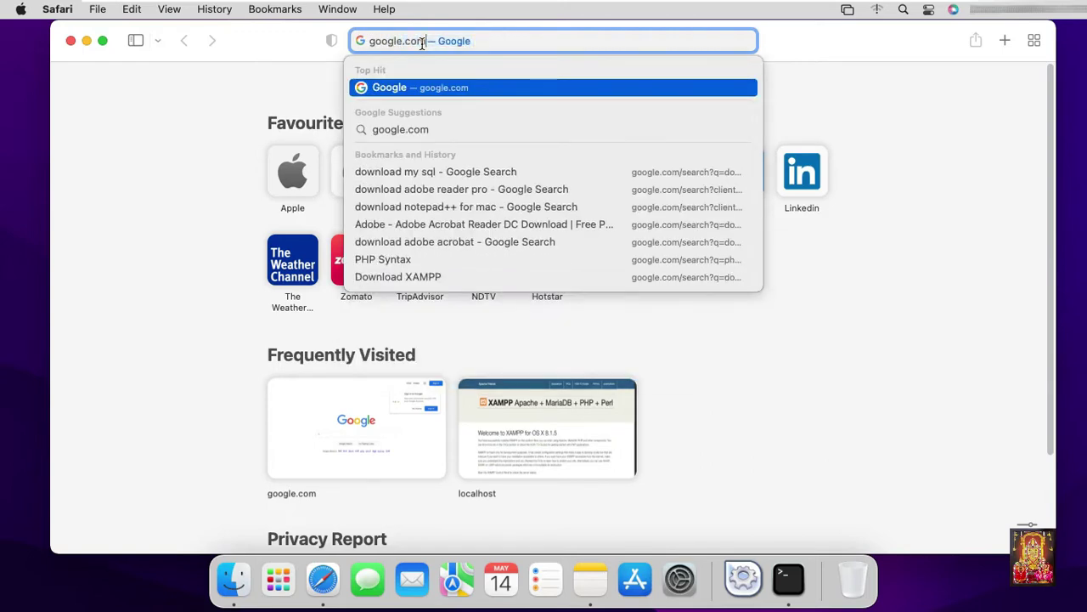
{"action": "key", "text": "Return"}
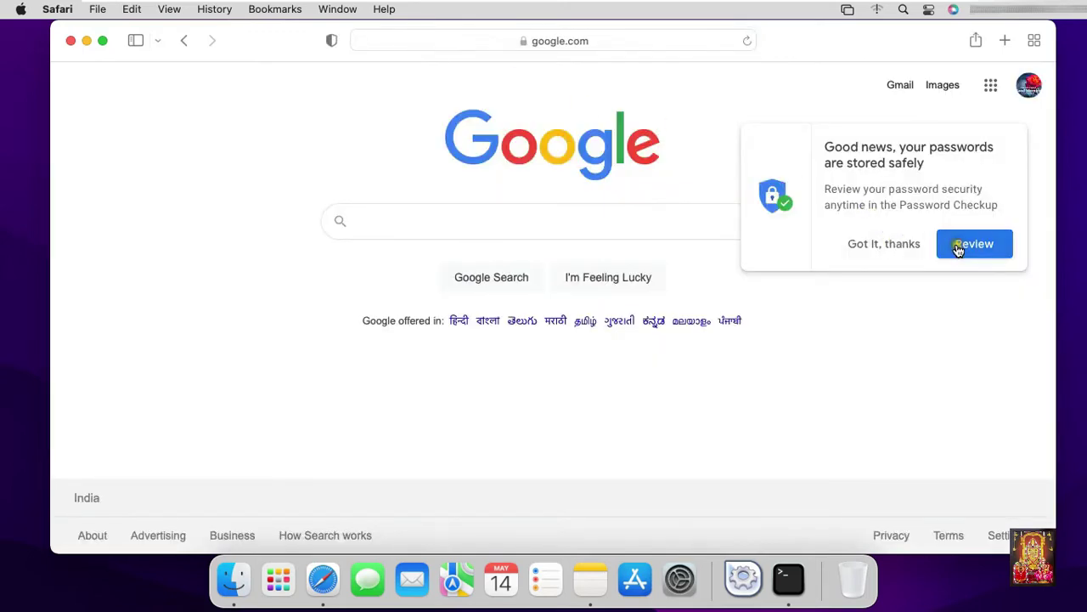
{"action": "left_click", "coordinate": [886, 246]}
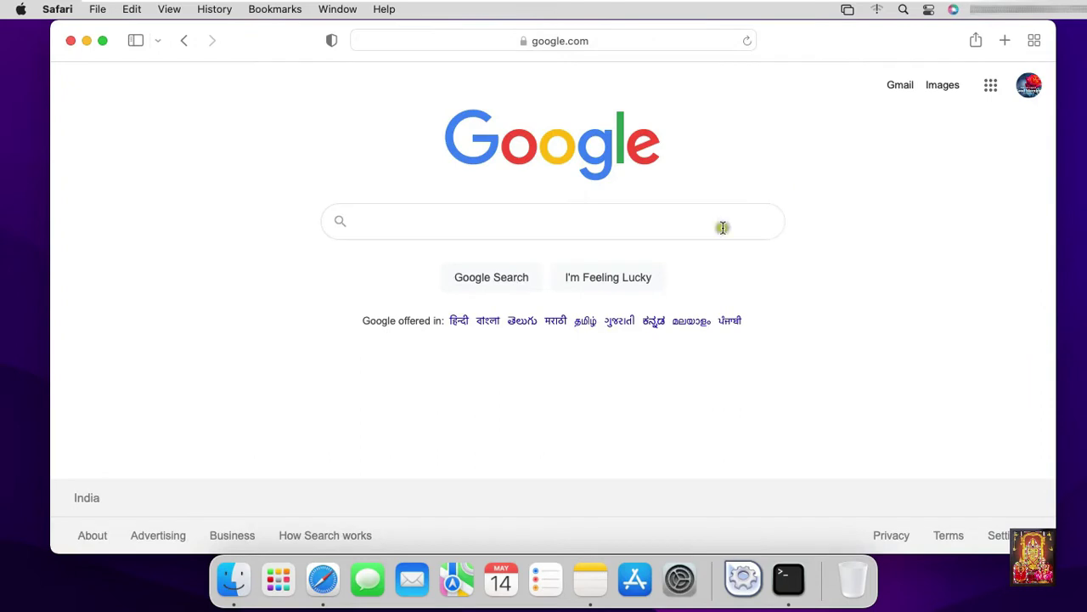
Search Google for 'download teamviewer' using the suggestion
{"action": "left_click", "coordinate": [406, 222]}
{"action": "type", "text": "donwload team"}
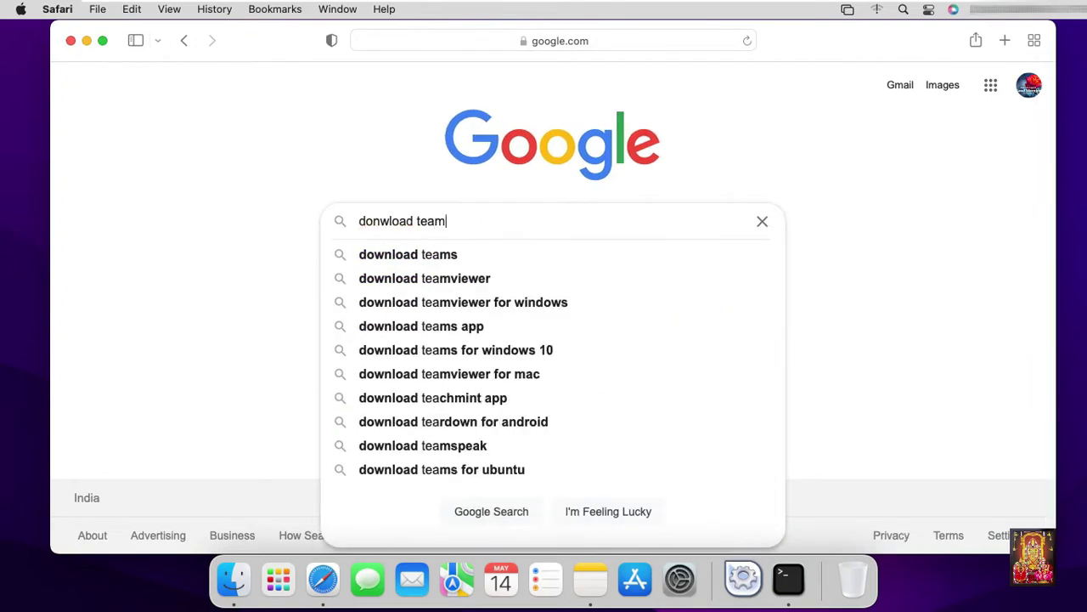
{"action": "type", "text": "viewer"}
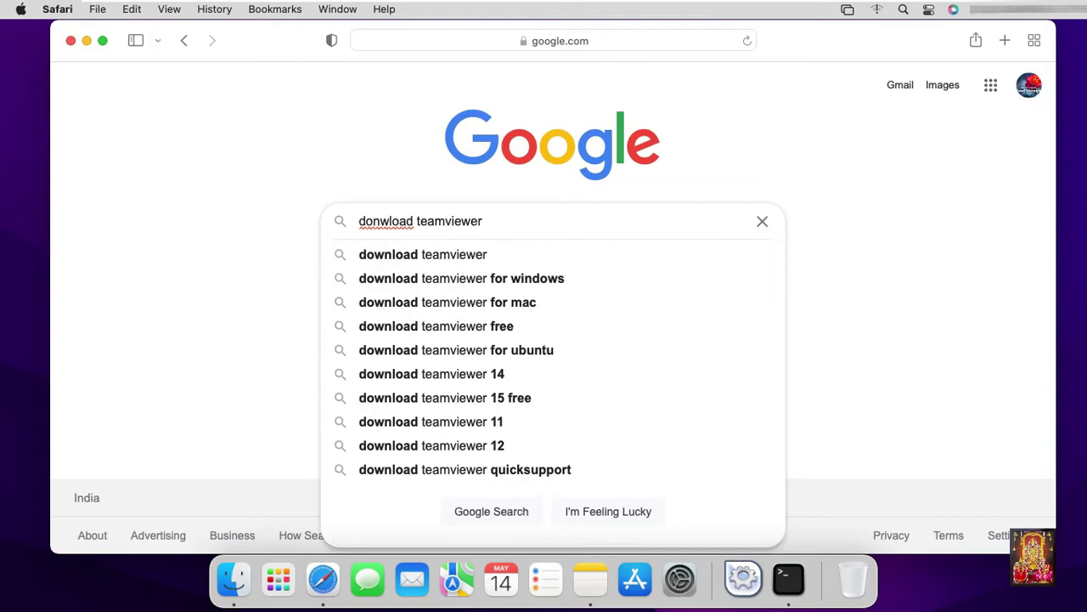
{"action": "left_click", "coordinate": [443, 255]}
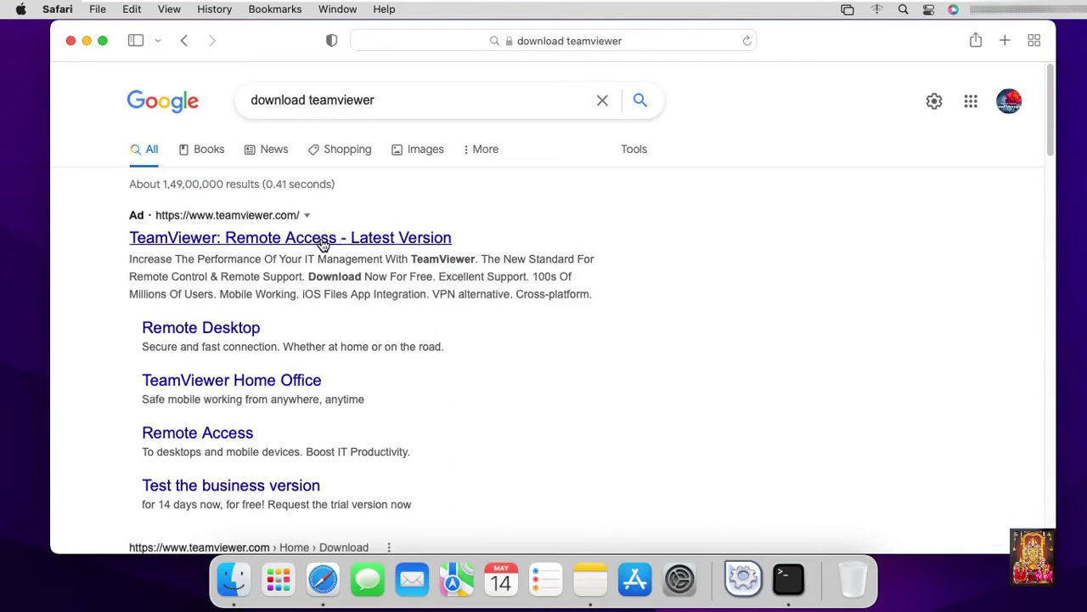
Download the free TeamViewer.dmg (64.6 MB) from teamviewer.com, allowing downloads from the site
{"action": "left_click", "coordinate": [289, 244]}
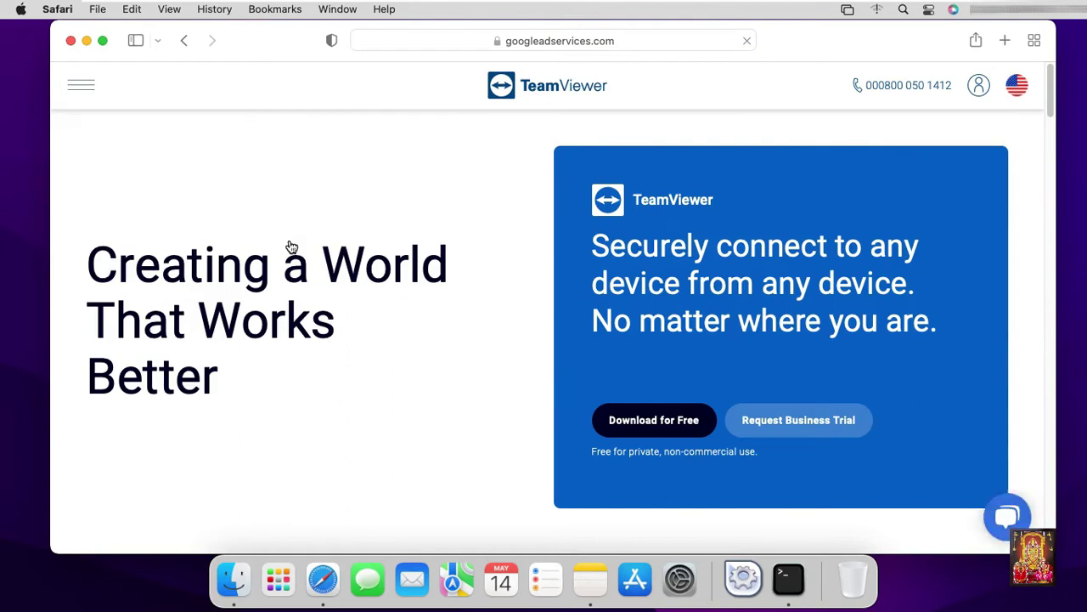
{"action": "left_click", "coordinate": [626, 421]}
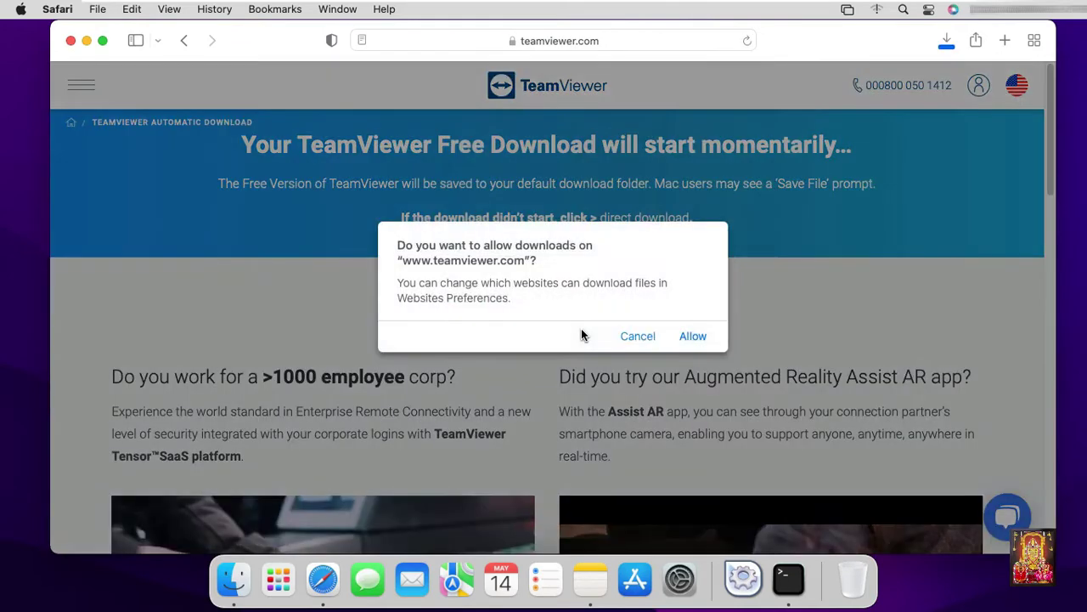
{"action": "left_click", "coordinate": [691, 336]}
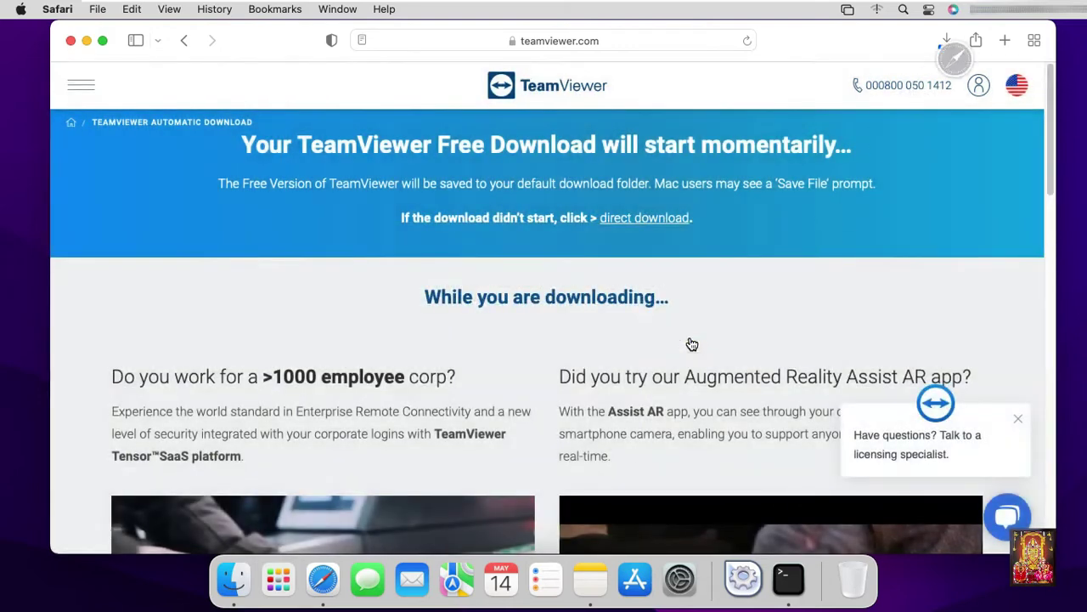
{"action": "left_click", "coordinate": [948, 41]}
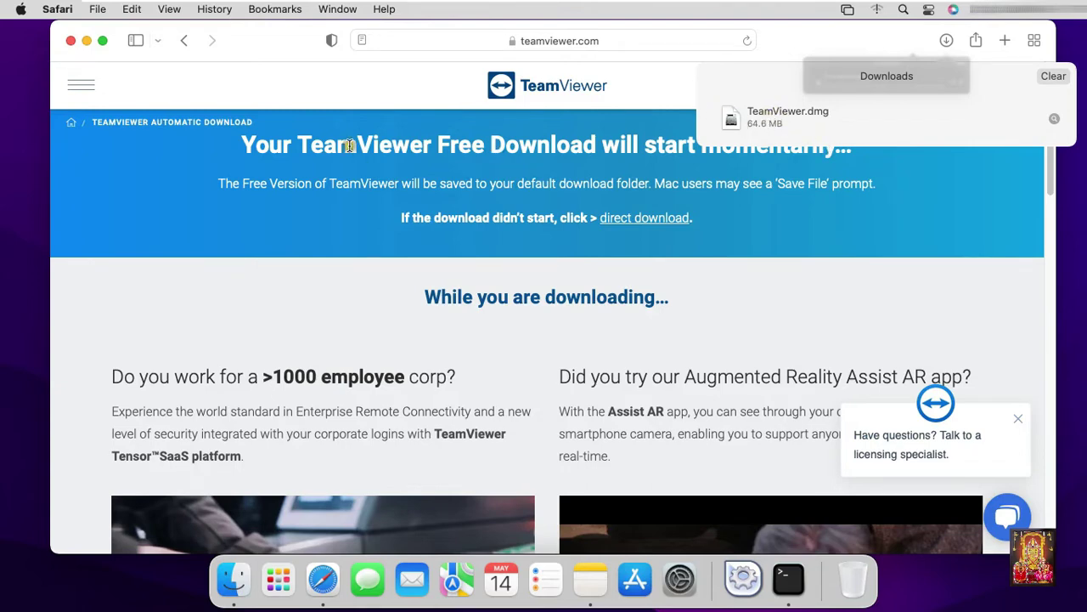
Close Safari and show the Downloads folder in Finder
{"action": "left_click", "coordinate": [71, 42]}
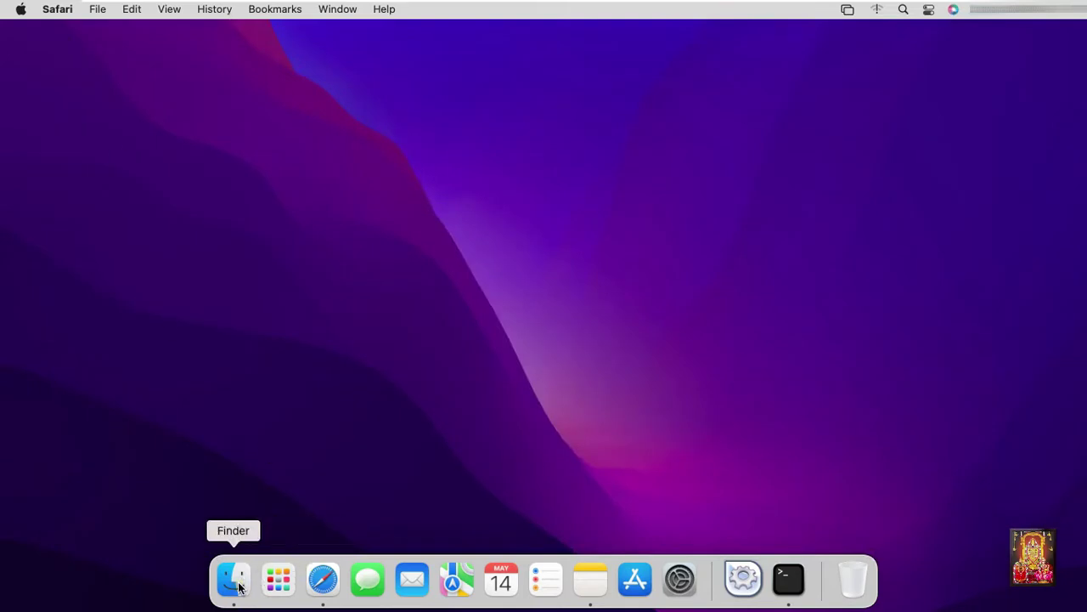
{"action": "left_click", "coordinate": [234, 581]}
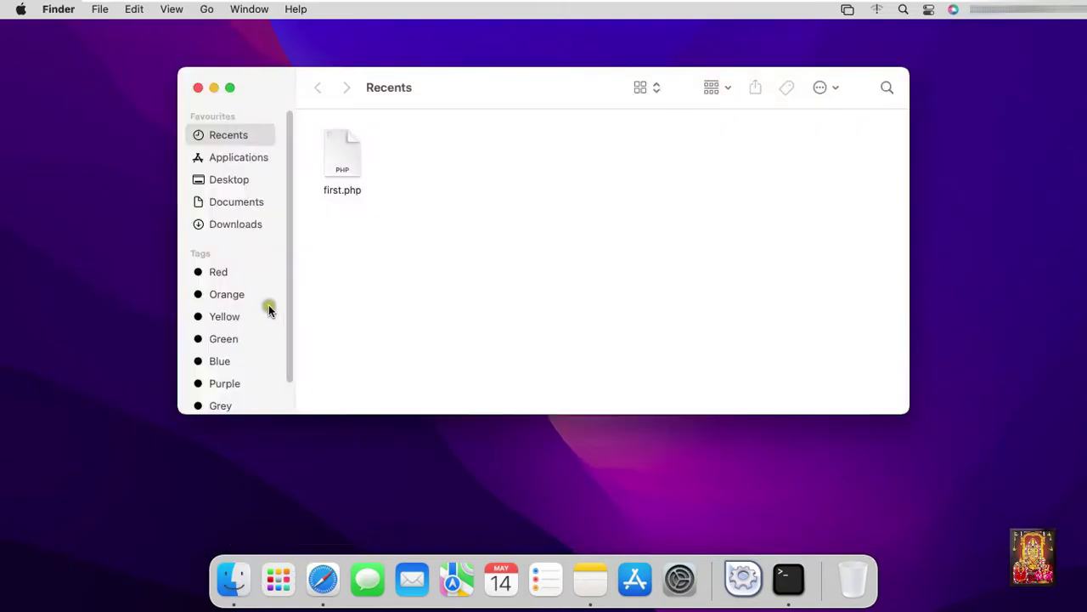
{"action": "left_click", "coordinate": [238, 224]}
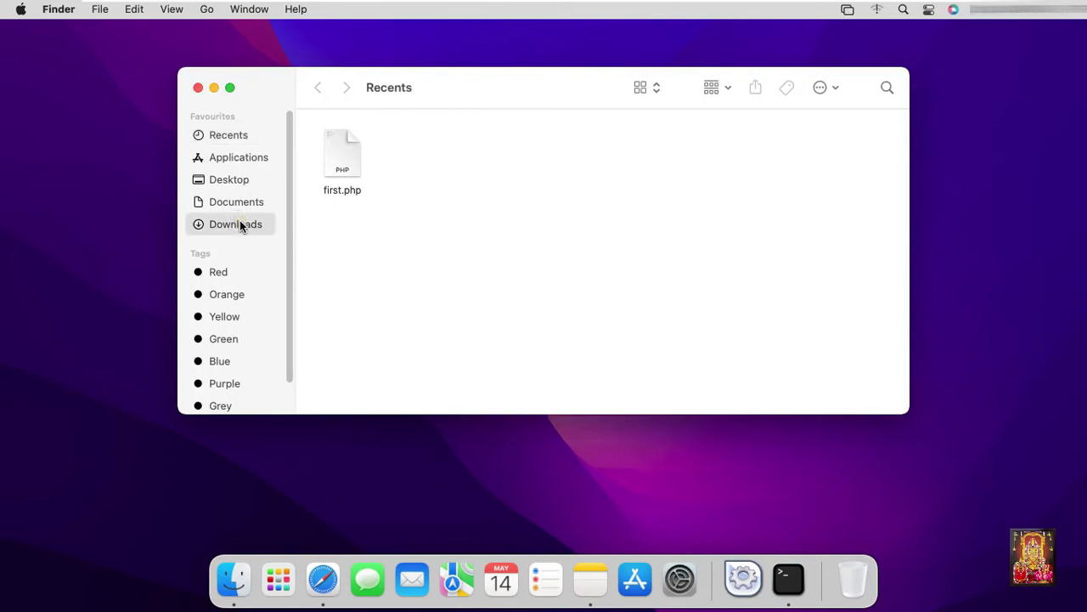
Mount TeamViewer.dmg with DiskImageMounter from its right-click menu
{"action": "left_click", "coordinate": [337, 177]}
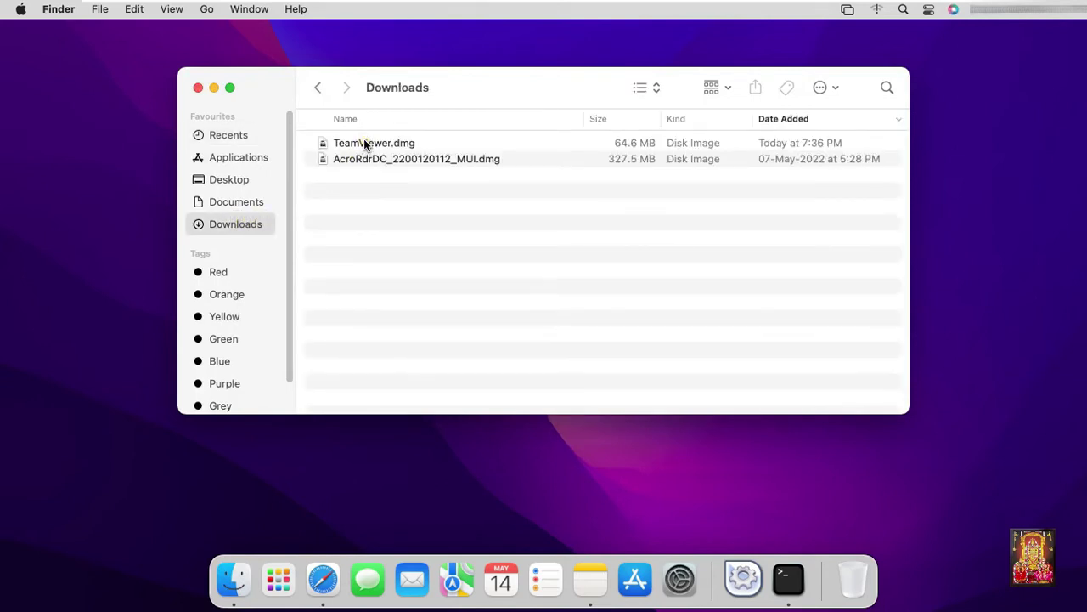
{"action": "left_click", "coordinate": [363, 143]}
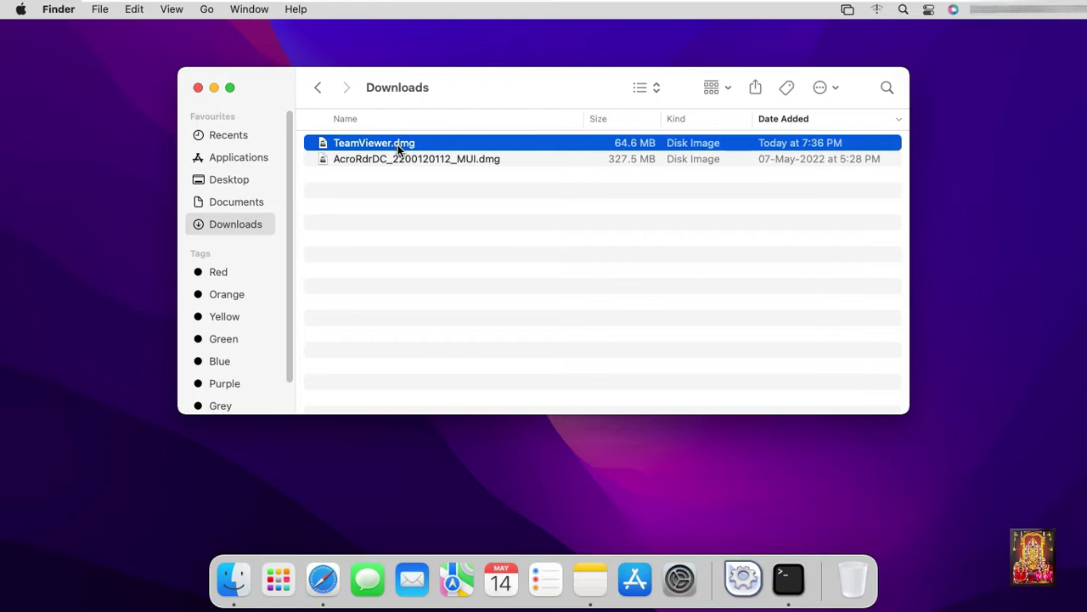
{"action": "right_click", "coordinate": [397, 144]}
{"action": "mouse_move", "coordinate": [419, 175]}
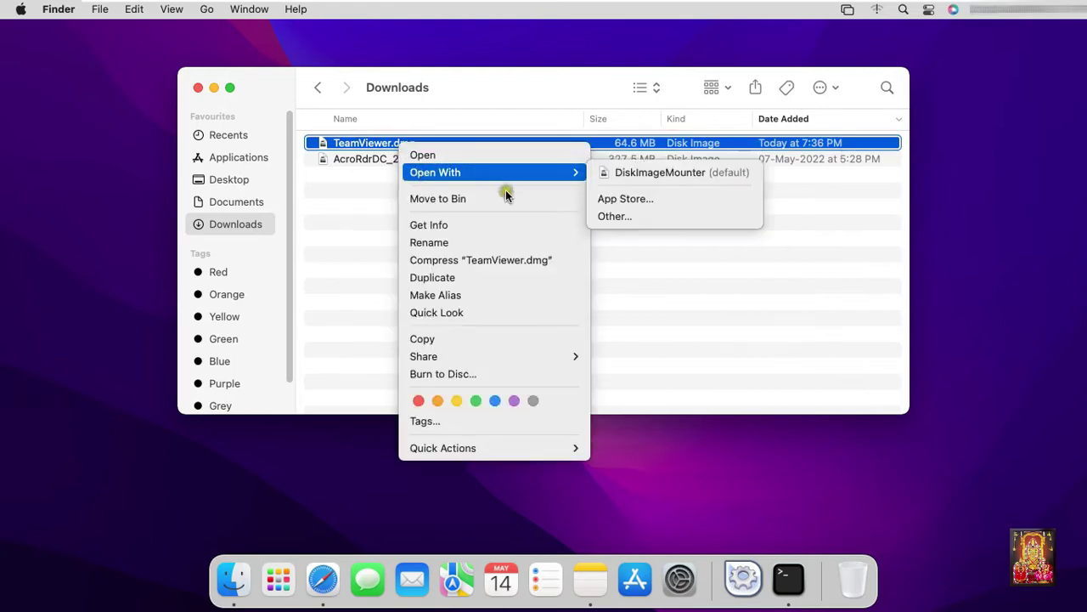
{"action": "left_click", "coordinate": [637, 174]}
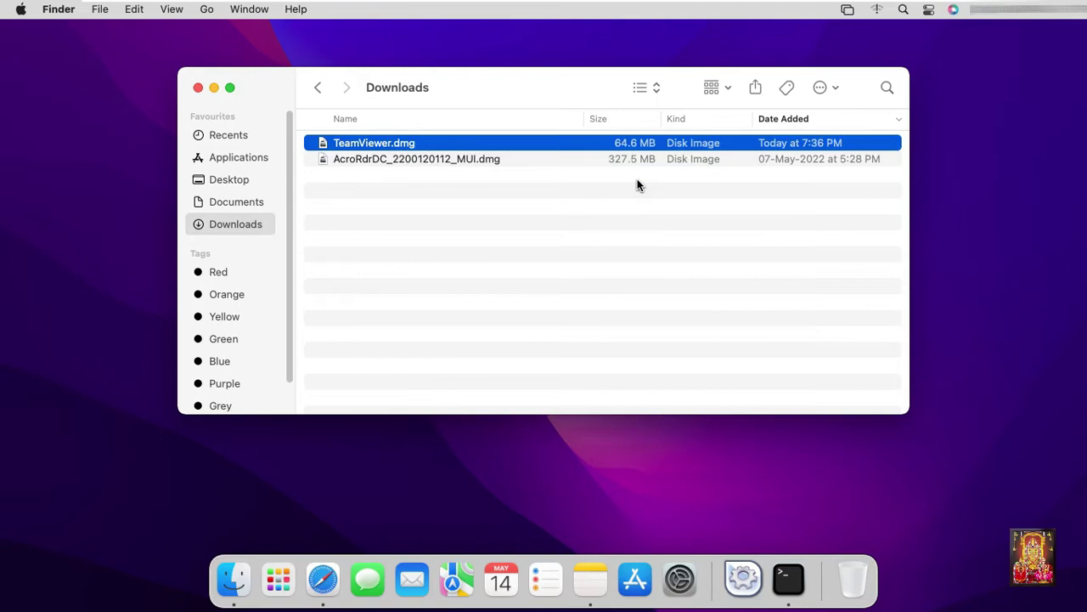
{"action": "left_click", "coordinate": [537, 72]}
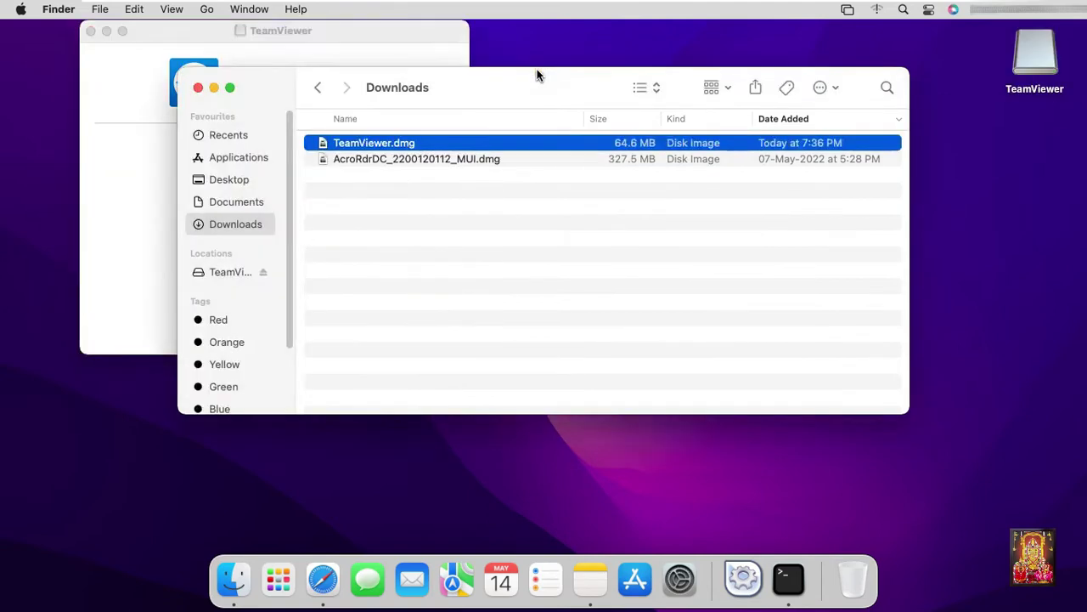
Launch the Install TeamViewer package and confirm opening the downloaded installer
{"action": "left_click", "coordinate": [198, 88]}
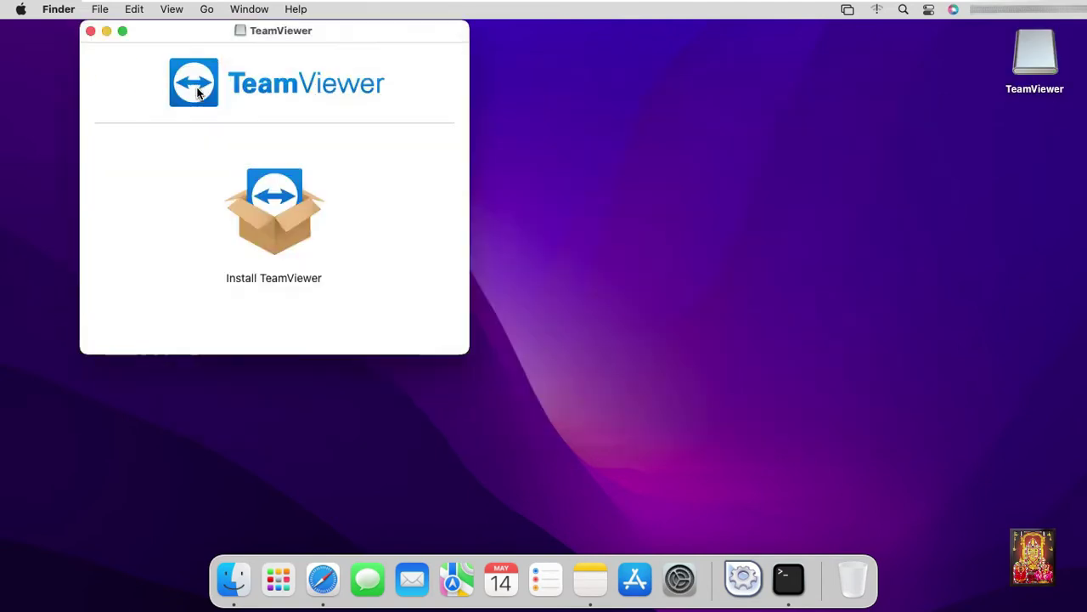
{"action": "double_click", "coordinate": [264, 201]}
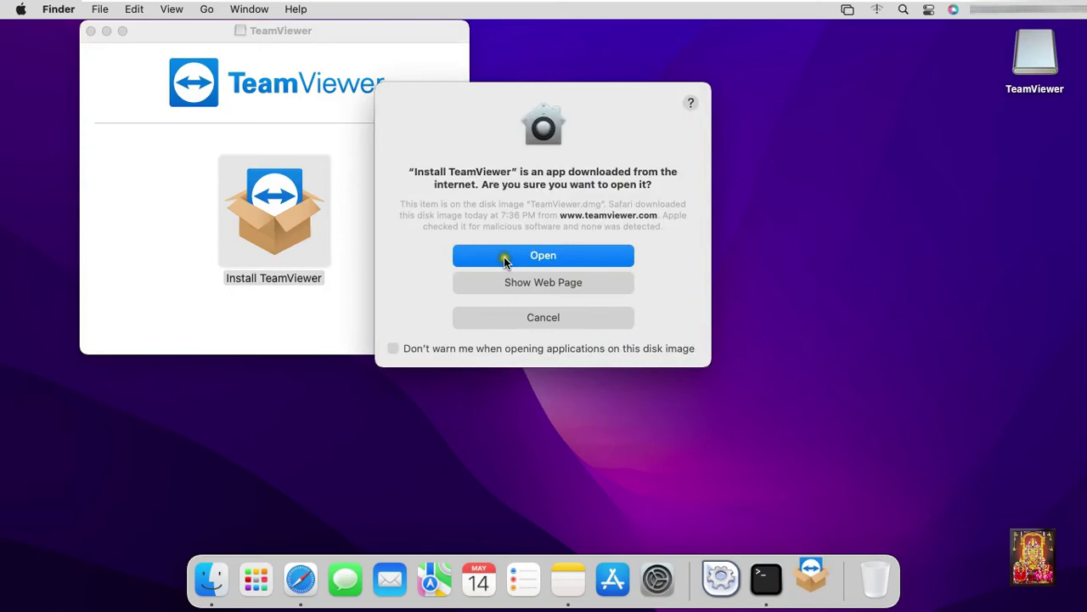
{"action": "left_click", "coordinate": [535, 256]}
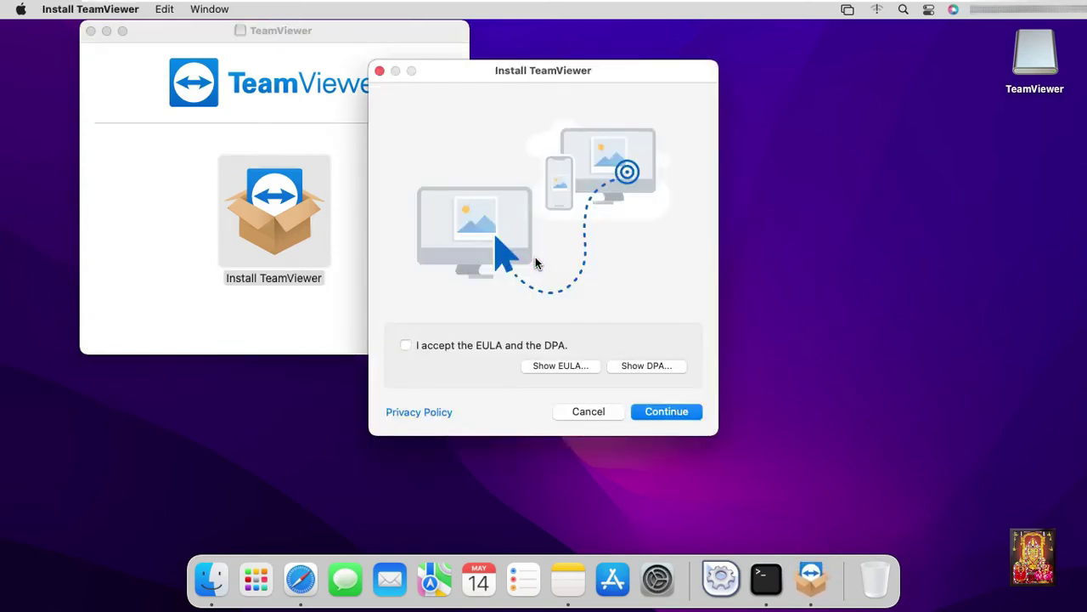
Accept the EULA and DPA, continue, and allow access to the Downloads folder
{"action": "left_click", "coordinate": [408, 350]}
{"action": "left_click", "coordinate": [672, 411]}
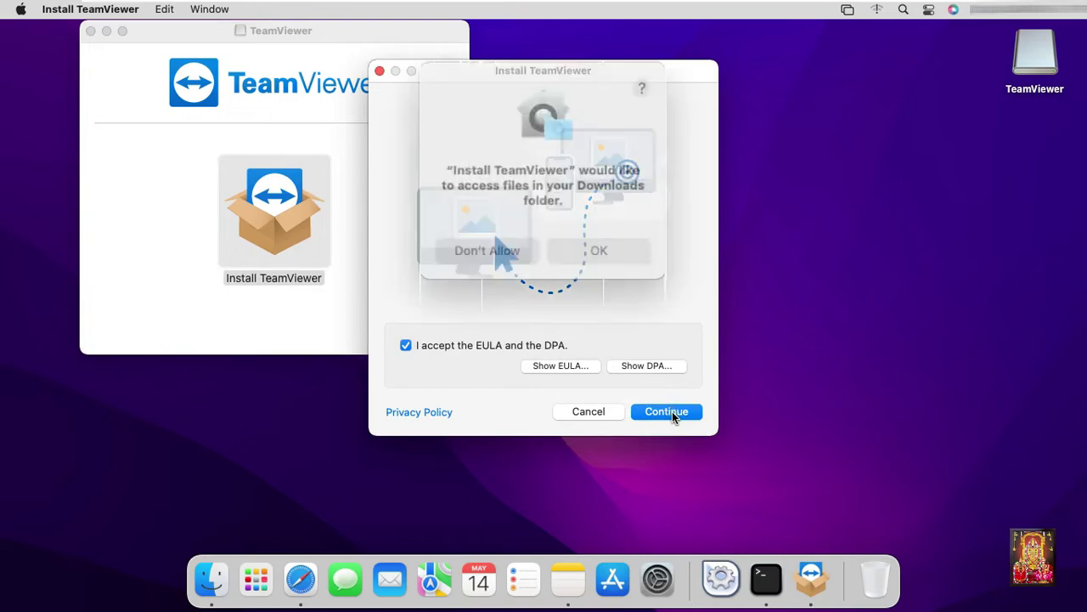
{"action": "left_click", "coordinate": [591, 241]}
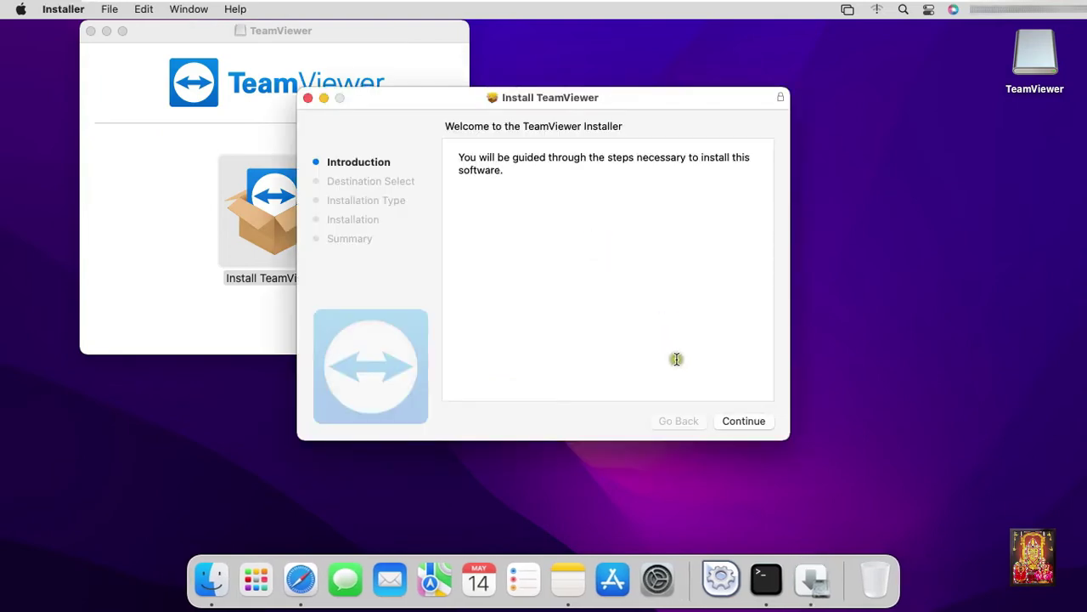
Run the standard TeamViewer install with the admin password, then move the installer to the Bin
{"action": "left_click", "coordinate": [745, 421]}
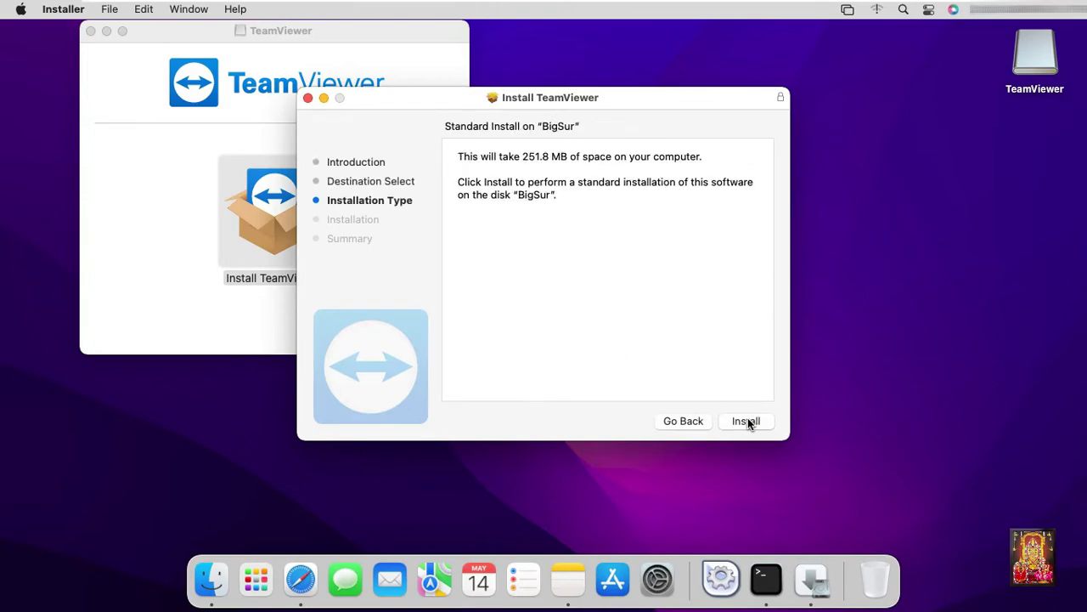
{"action": "left_click", "coordinate": [746, 421]}
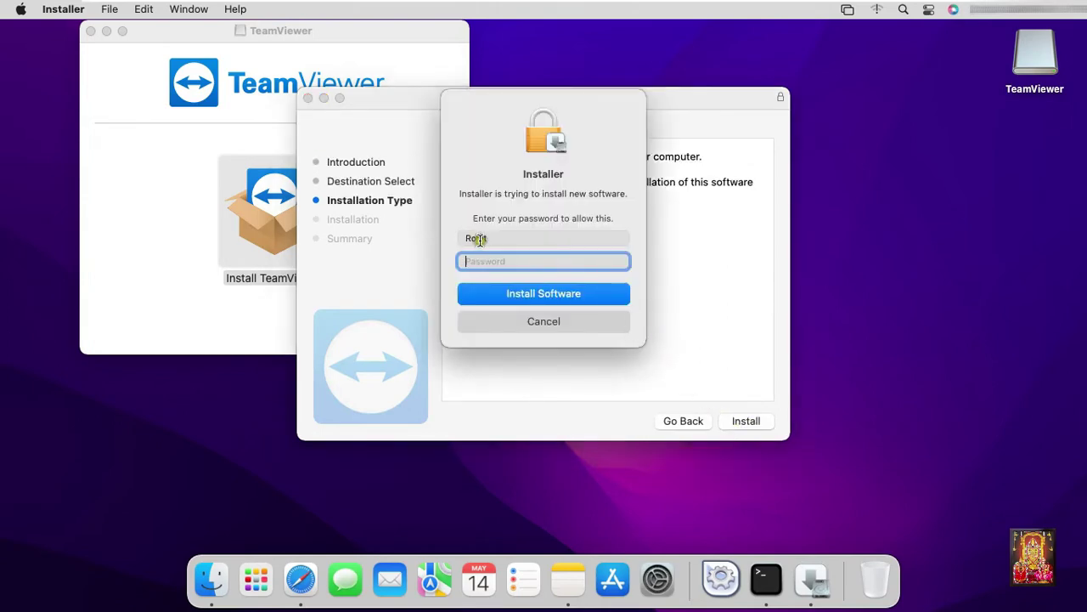
{"action": "type", "text": "•••••••"}
{"action": "left_click", "coordinate": [541, 292]}
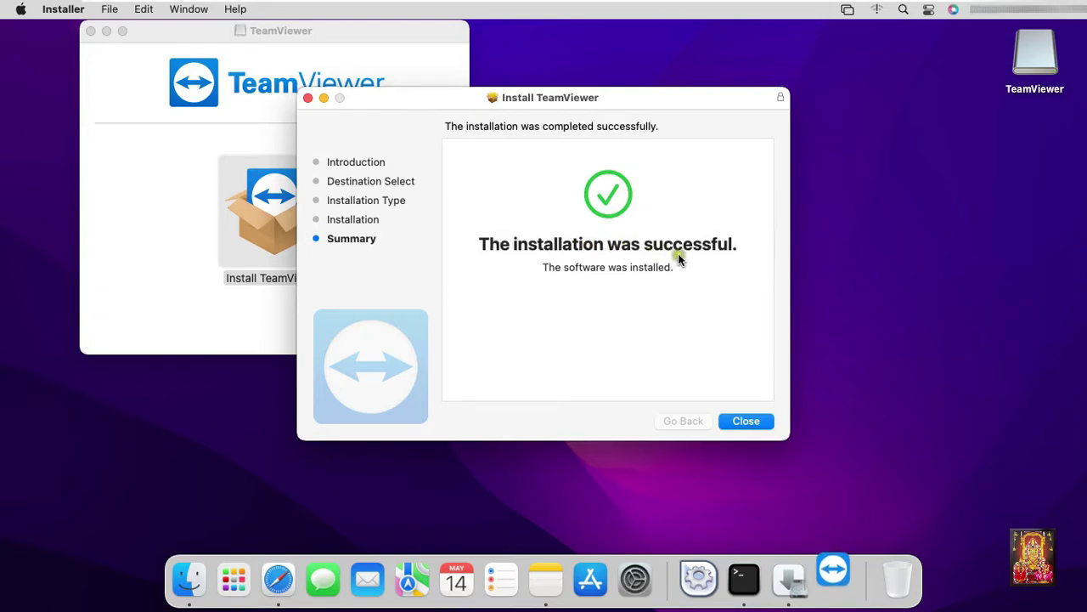
{"action": "left_click", "coordinate": [738, 417]}
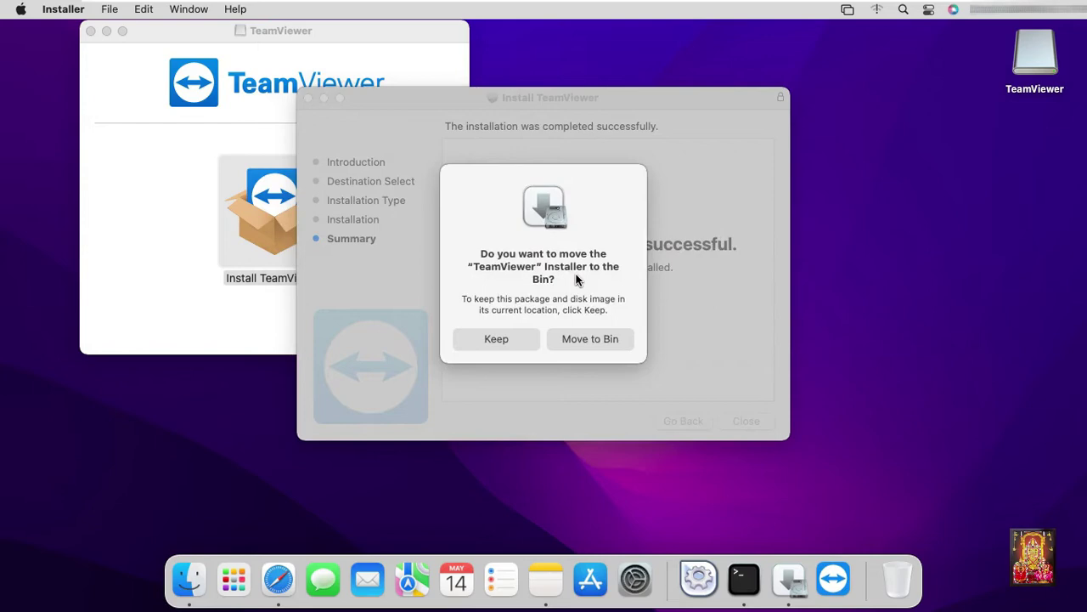
{"action": "left_click", "coordinate": [590, 339]}
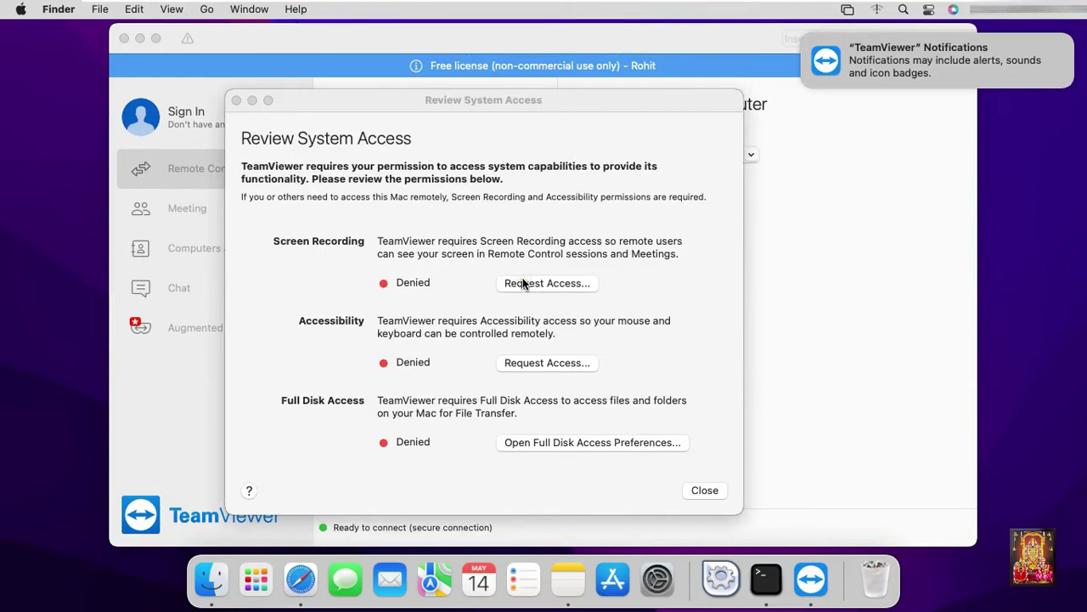
Request Screen Recording and Accessibility access for TeamViewer, opening System Preferences for each
{"action": "left_click", "coordinate": [522, 283]}
{"action": "left_click", "coordinate": [523, 281]}
{"action": "left_click", "coordinate": [568, 255]}
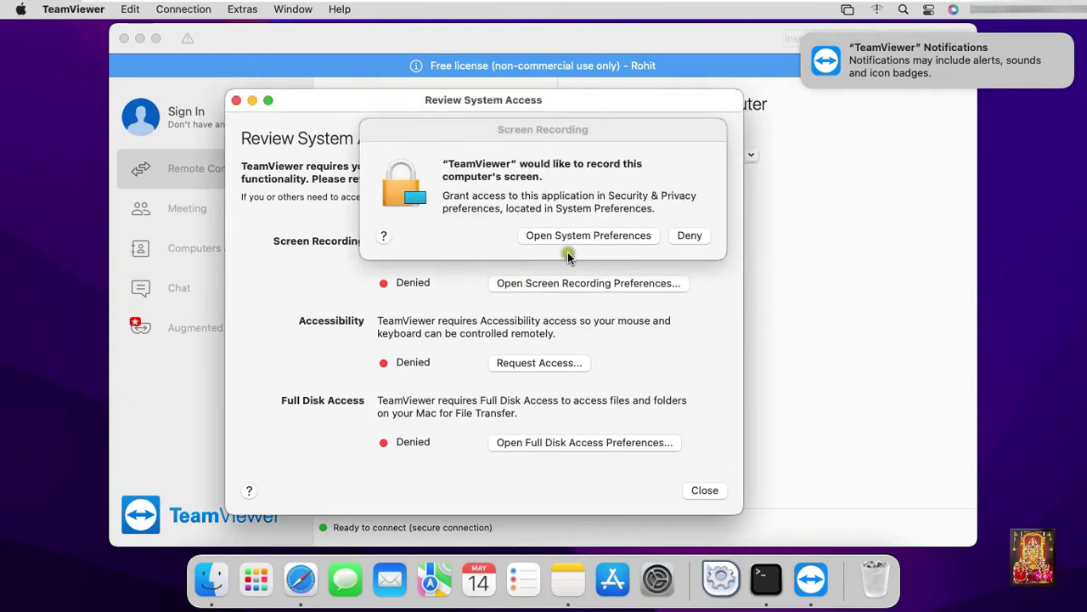
{"action": "left_click", "coordinate": [573, 241]}
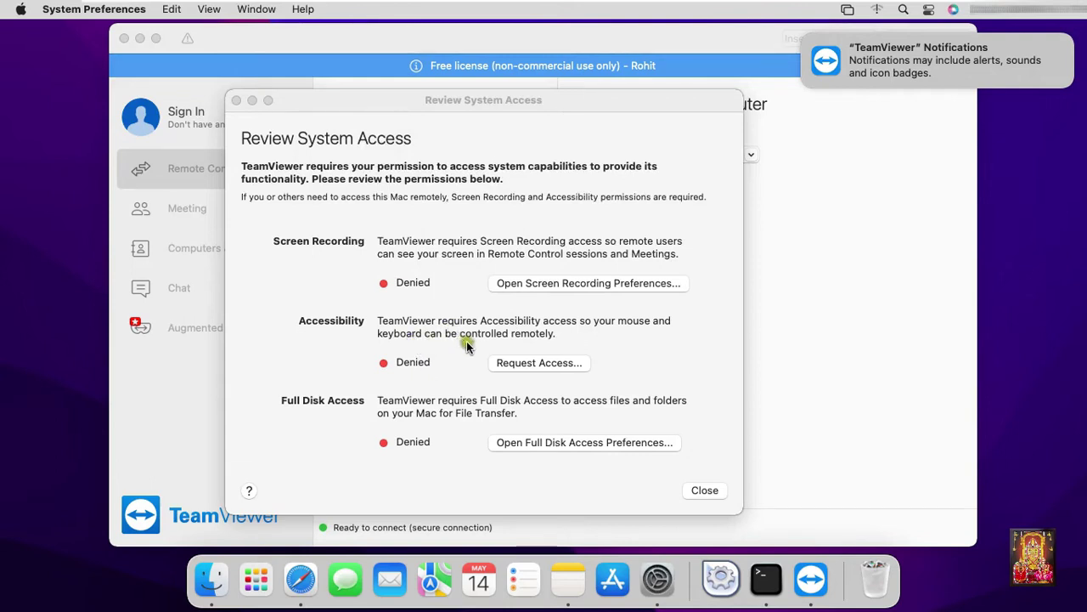
{"action": "left_click", "coordinate": [520, 363]}
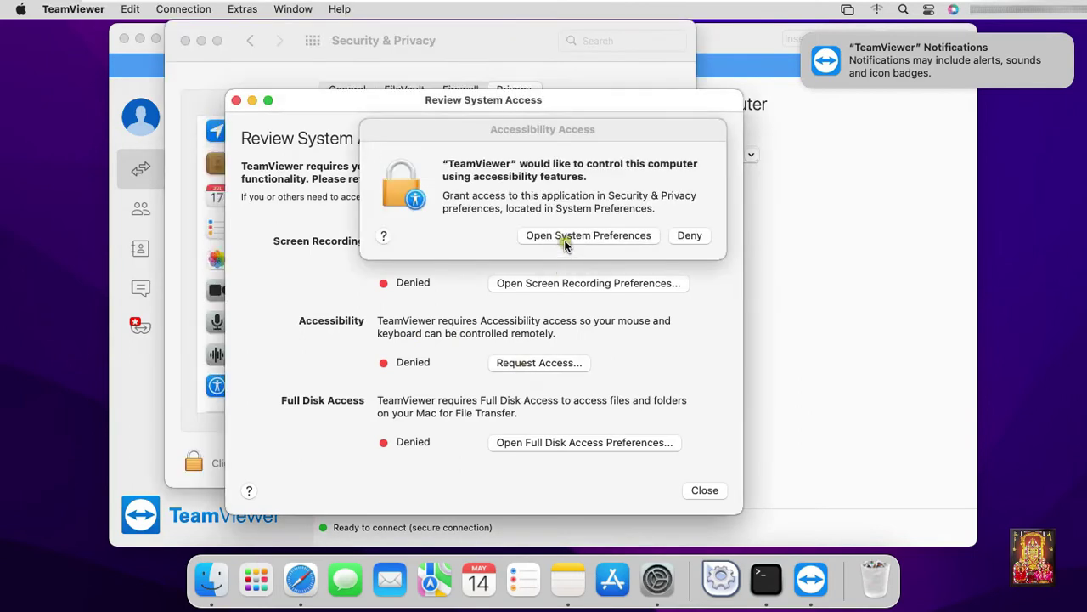
{"action": "left_click", "coordinate": [564, 238]}
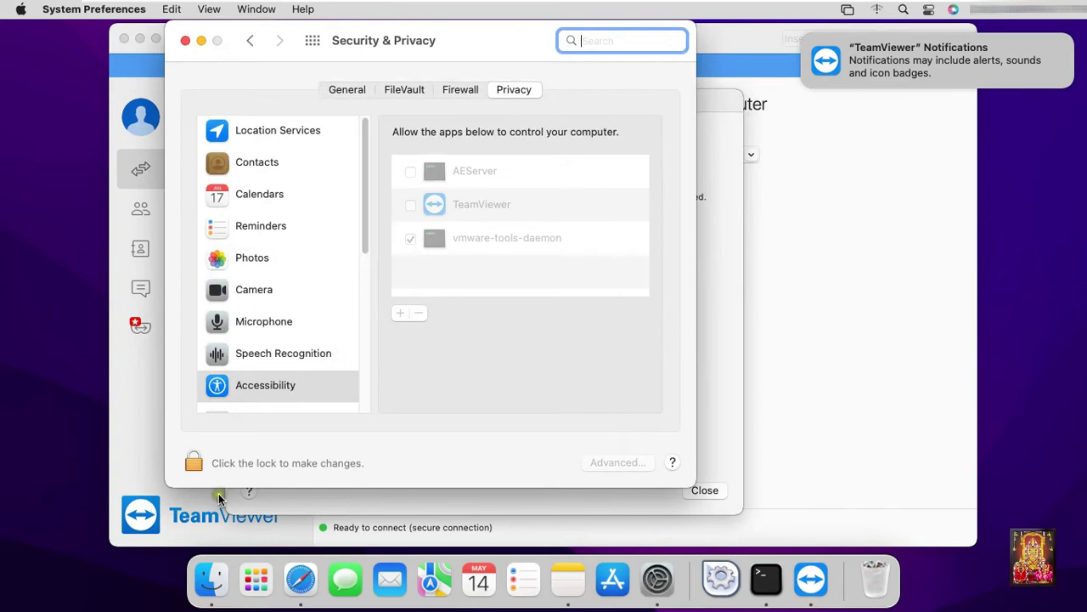
Unlock Accessibility privacy settings with the password, enable TeamViewer, relock and close System Preferences
{"action": "left_click", "coordinate": [201, 460]}
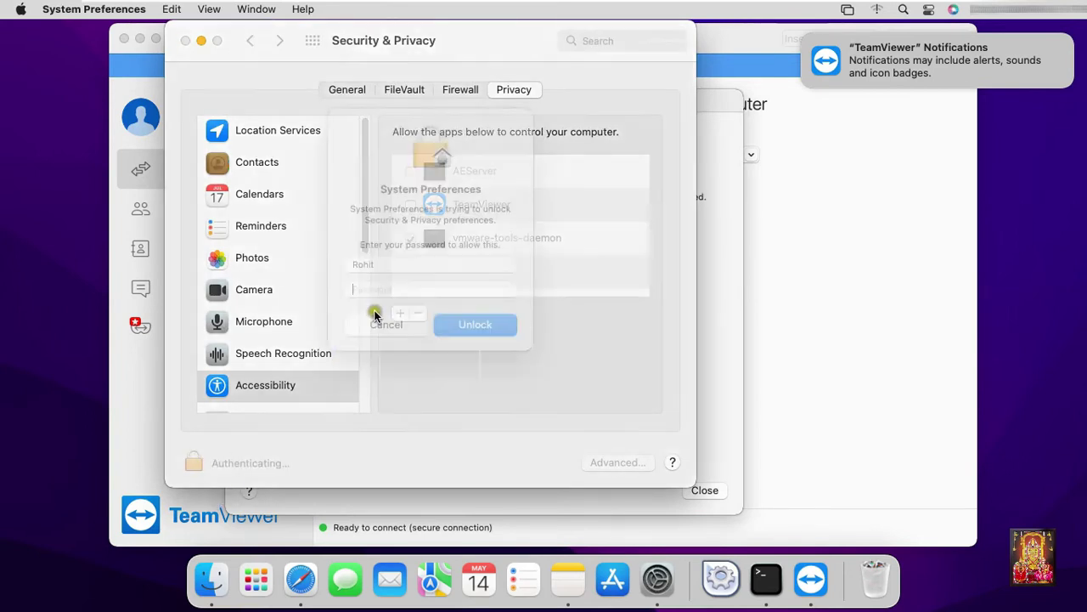
{"action": "type", "text": "***"}
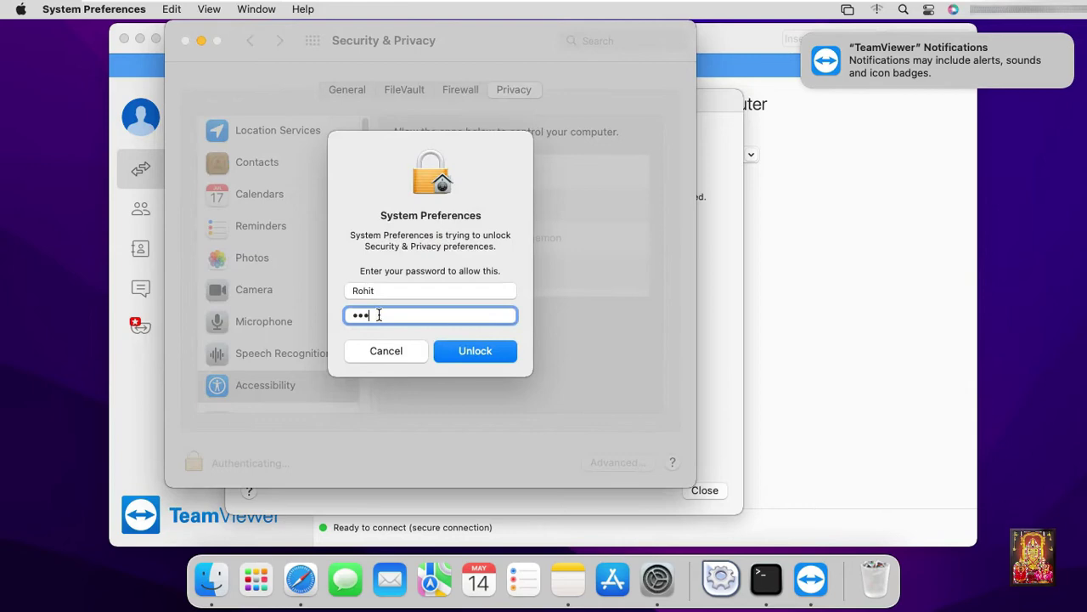
{"action": "left_click", "coordinate": [473, 352]}
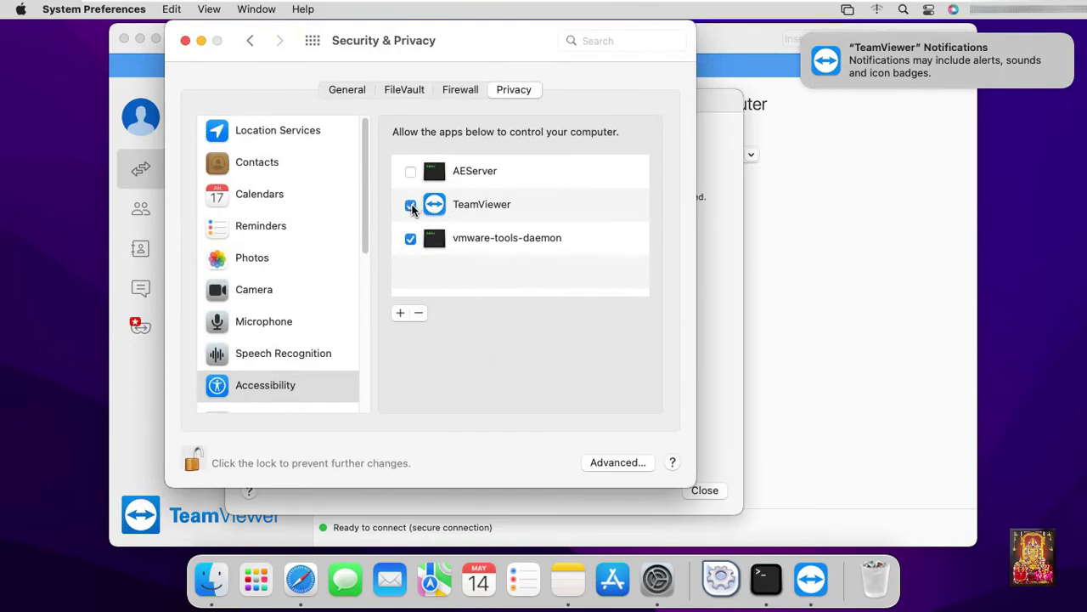
{"action": "left_click", "coordinate": [197, 458]}
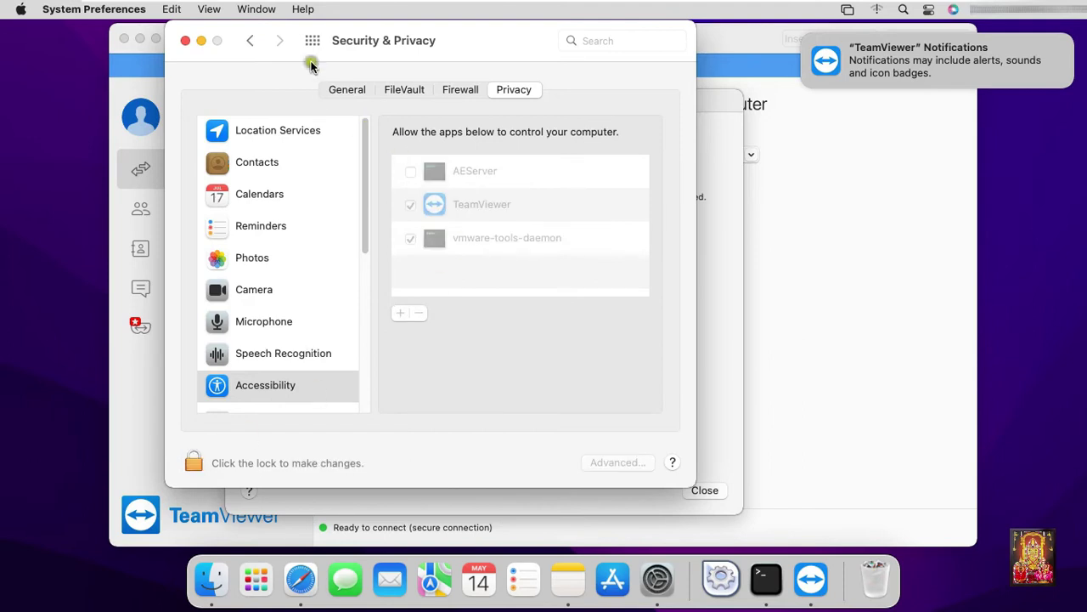
{"action": "left_click", "coordinate": [185, 41]}
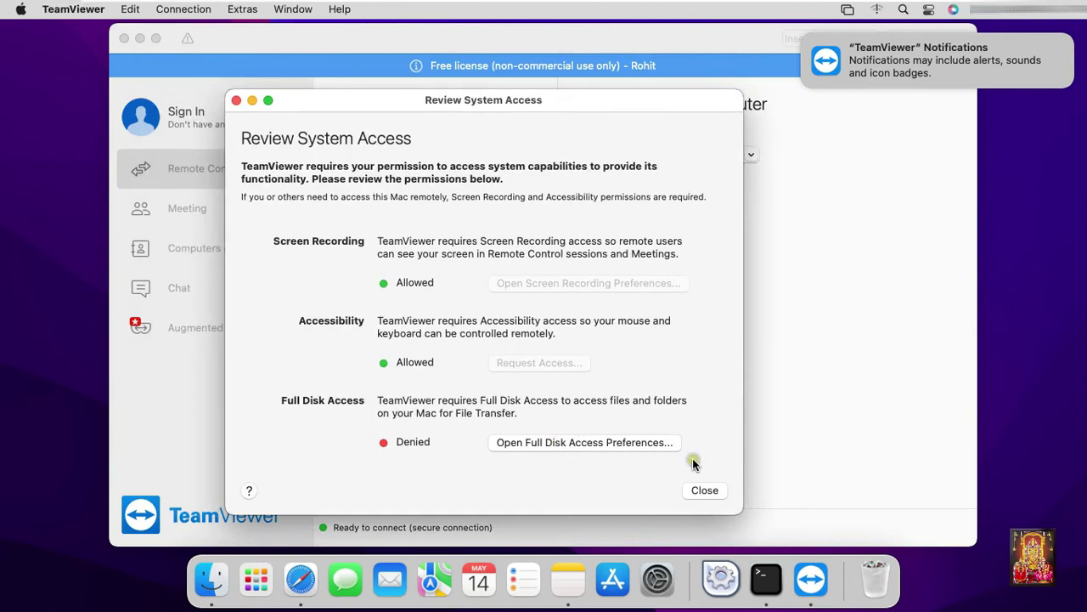
Close Review System Access and enable 'Start TeamViewer with System' and 'Grant easy access'
{"action": "left_click", "coordinate": [704, 491]}
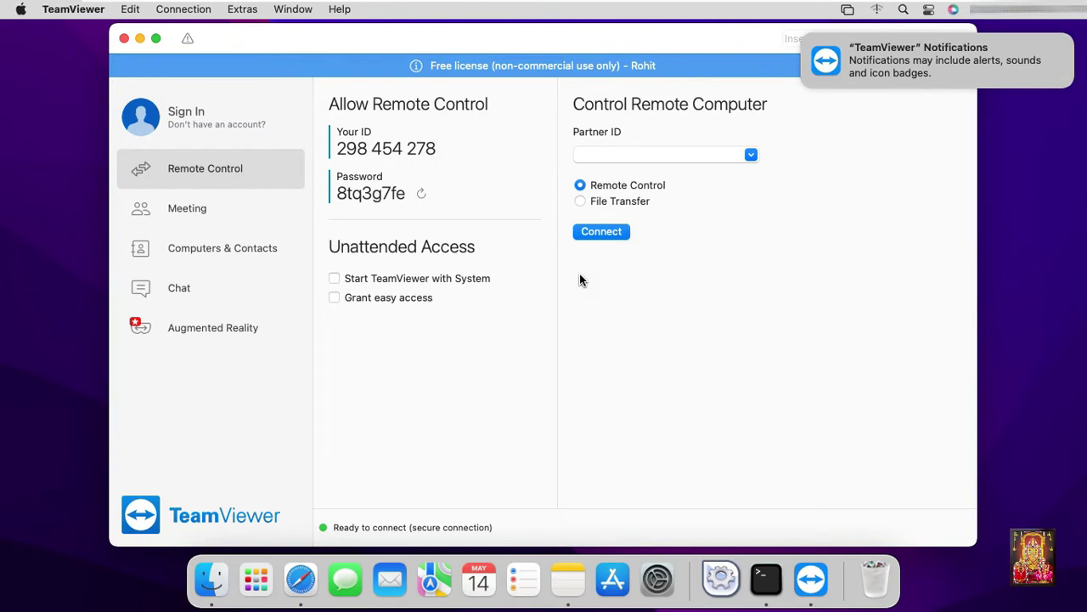
{"action": "left_click", "coordinate": [632, 73]}
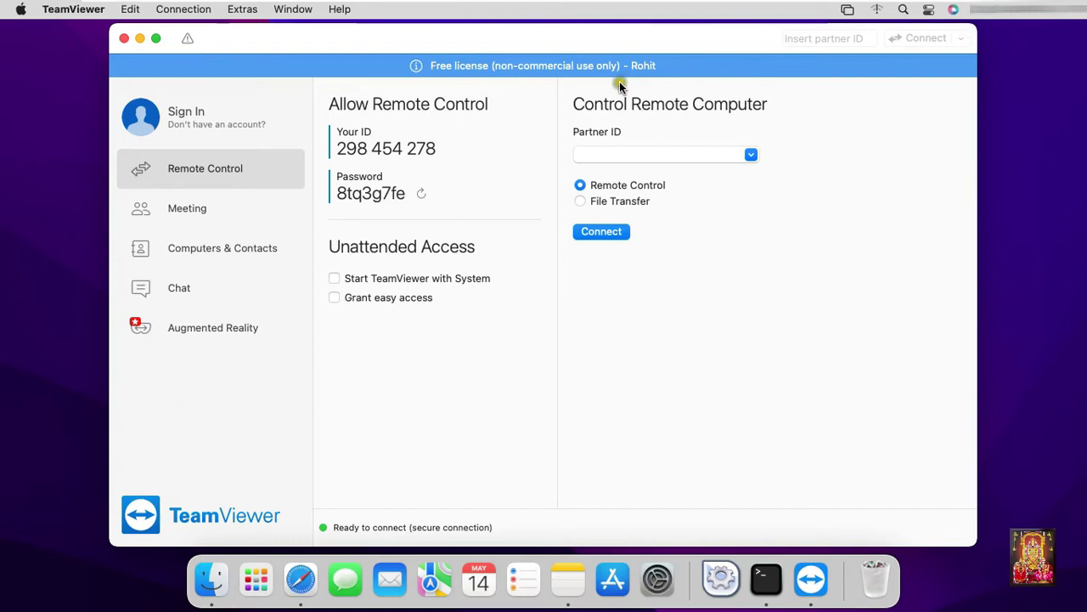
{"action": "left_click", "coordinate": [334, 280]}
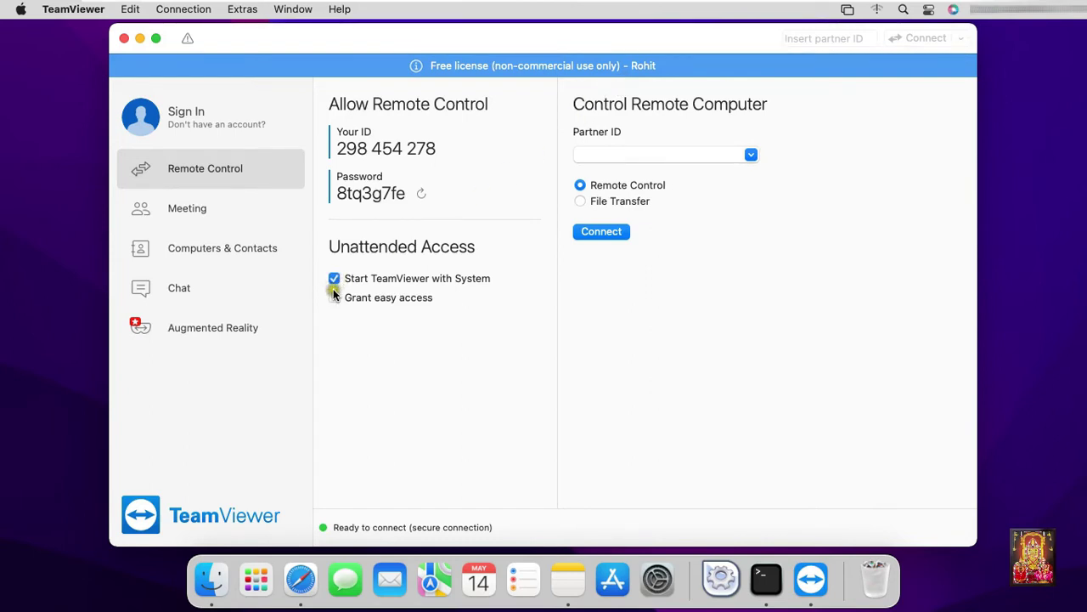
{"action": "left_click", "coordinate": [333, 298]}
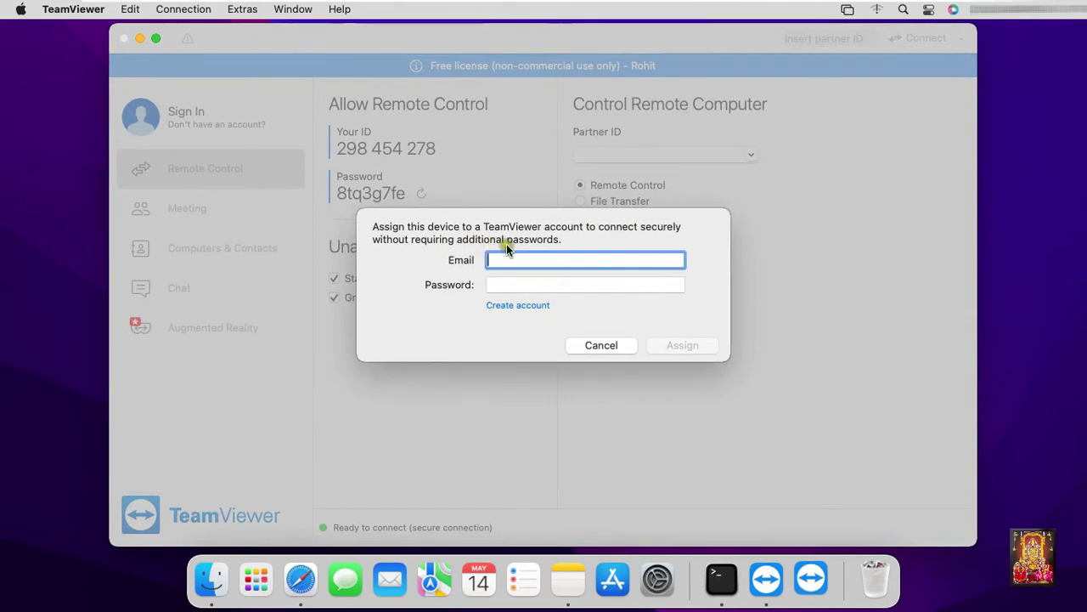
Open the TeamViewer account sign-up page and fill in the user's name and a password
{"action": "left_click", "coordinate": [522, 306]}
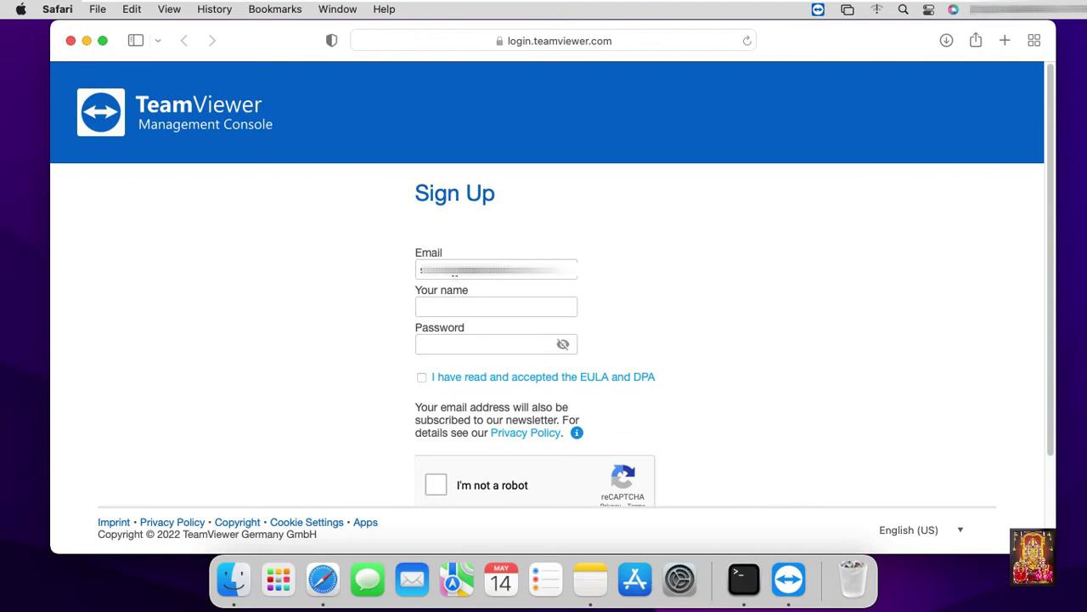
{"action": "key", "text": "Tab"}
{"action": "type", "text": "Rohit"}
{"action": "left_click", "coordinate": [421, 344]}
{"action": "type", "text": "•••••••"}
{"action": "key", "text": "BackSpace"}
{"action": "key", "text": "BackSpace"}
{"action": "key", "text": "BackSpace"}
{"action": "key", "text": "BackSpace"}
{"action": "key", "text": "BackSpace"}
{"action": "key", "text": "BackSpace"}
{"action": "key", "text": "BackSpace"}
{"action": "type", "text": "•••••••••"}
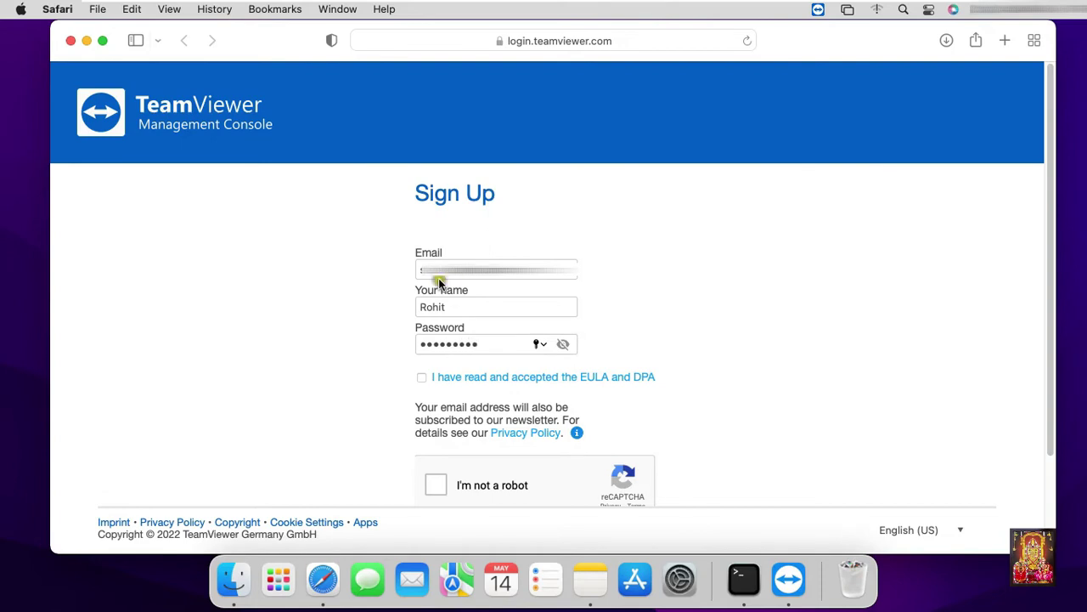
Accept the EULA and DPA and decline saving the password for this website
{"action": "left_click", "coordinate": [422, 376]}
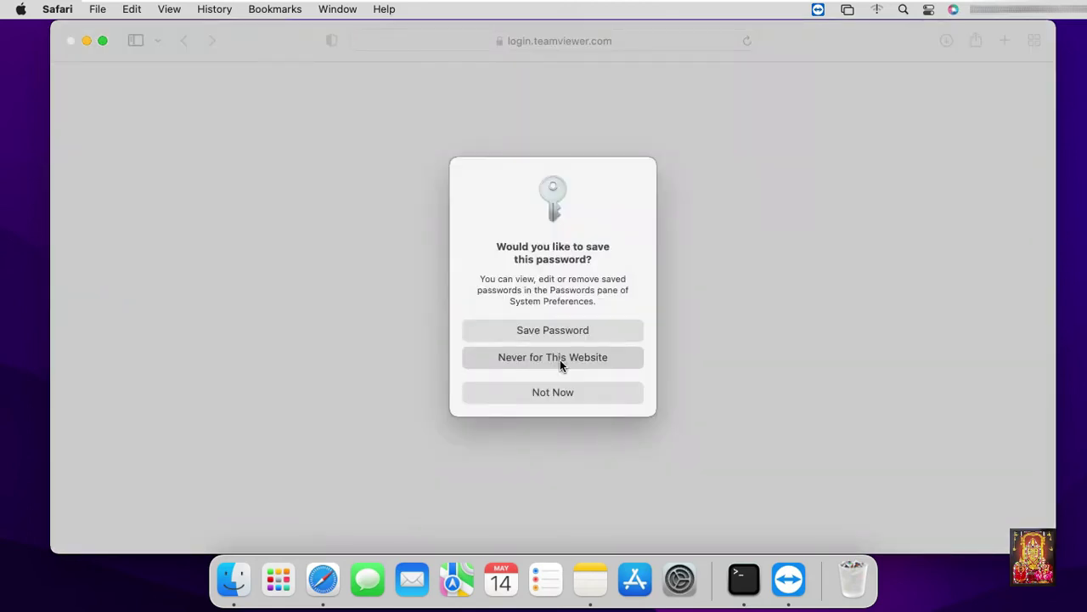
{"action": "left_click", "coordinate": [559, 359]}
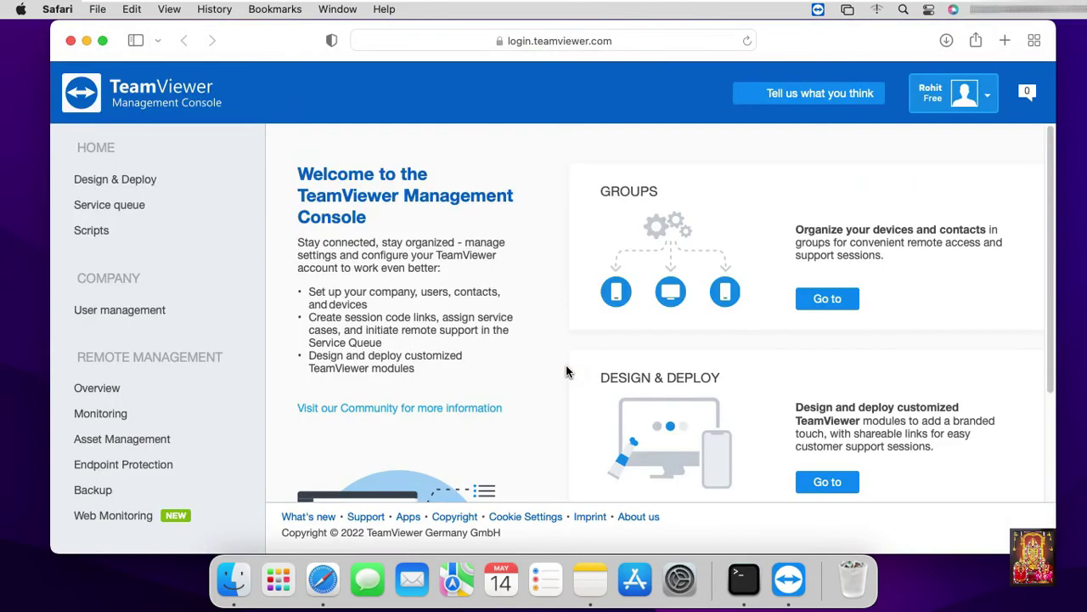
{"action": "left_click", "coordinate": [566, 371]}
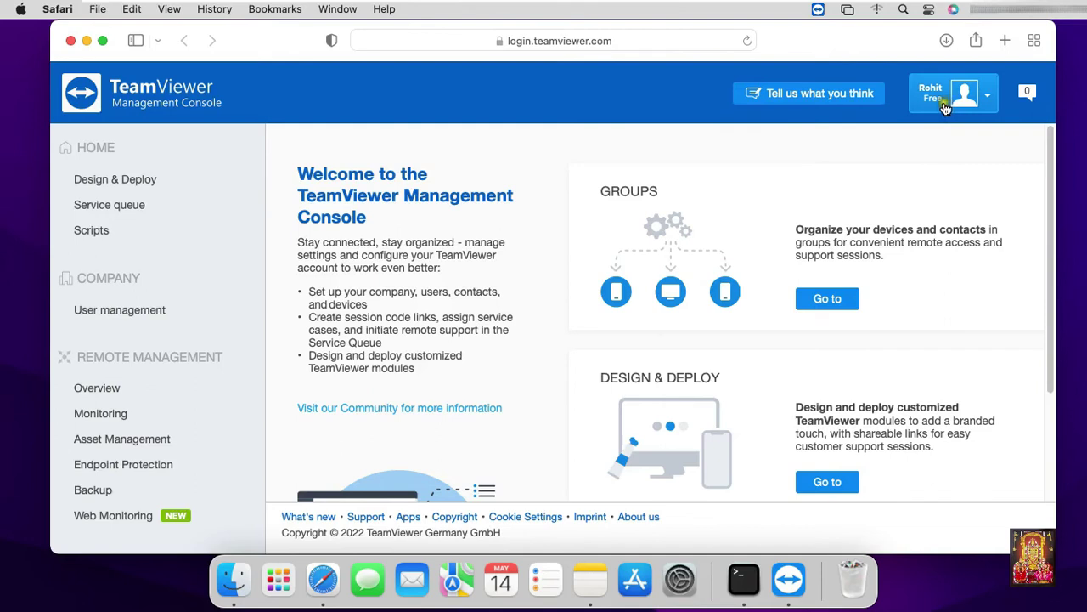
Close Safari and sign the TeamViewer app into the new account with its email and password
{"action": "left_click", "coordinate": [70, 42]}
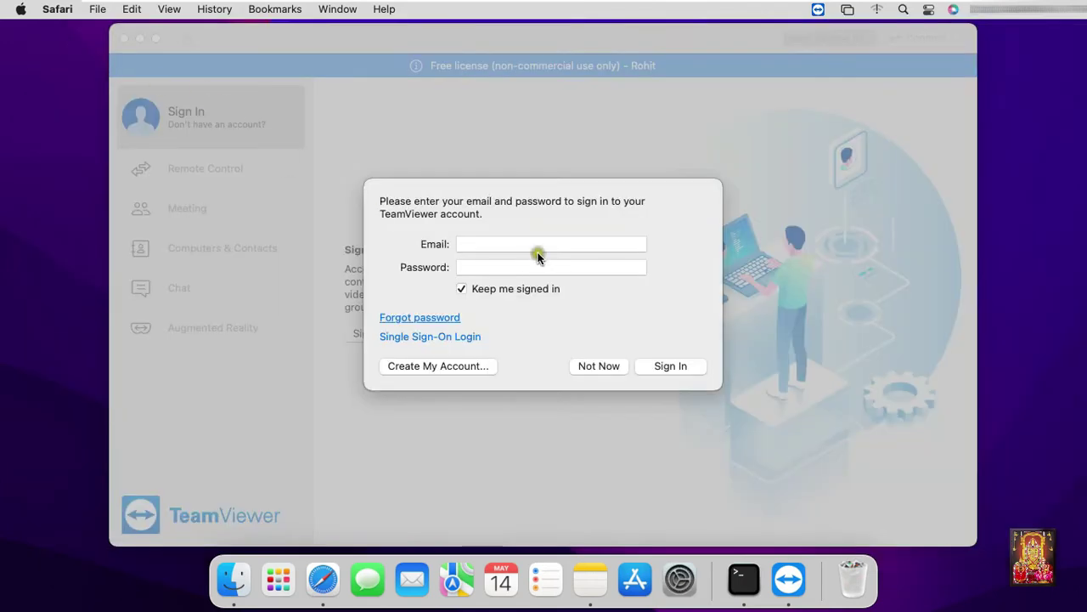
{"action": "left_click", "coordinate": [526, 248]}
{"action": "left_click", "coordinate": [468, 289]}
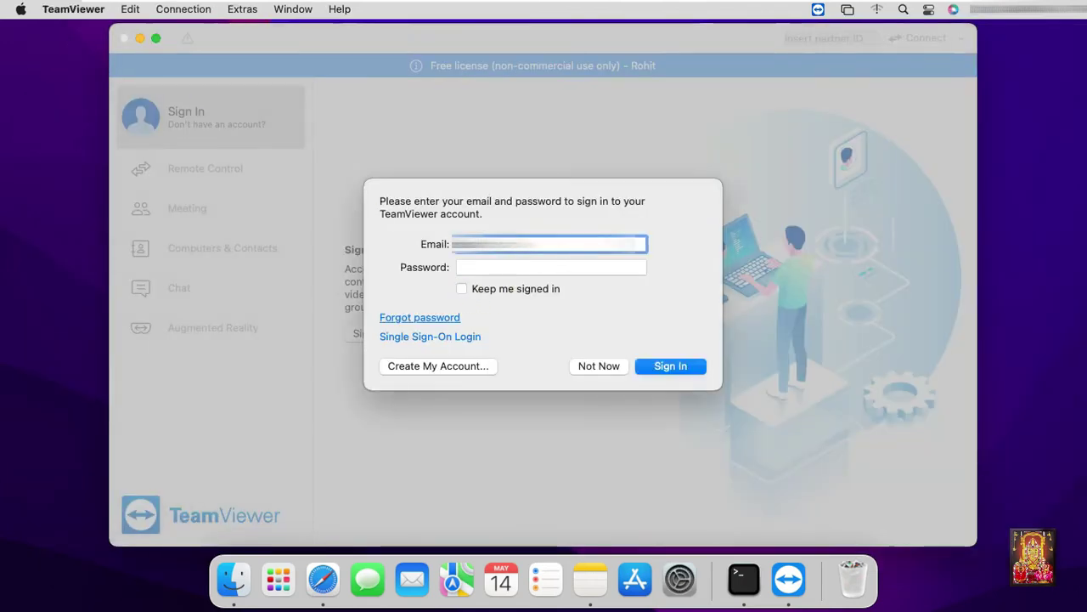
{"action": "key", "text": "Tab"}
{"action": "type", "text": "••••••"}
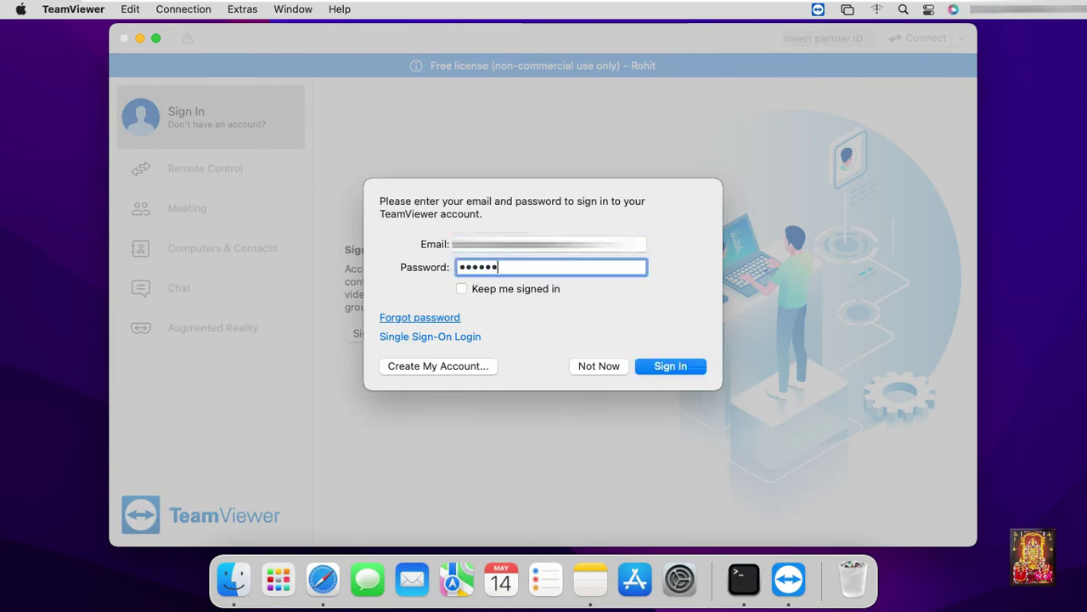
{"action": "type", "text": "•••"}
{"action": "left_click", "coordinate": [664, 364]}
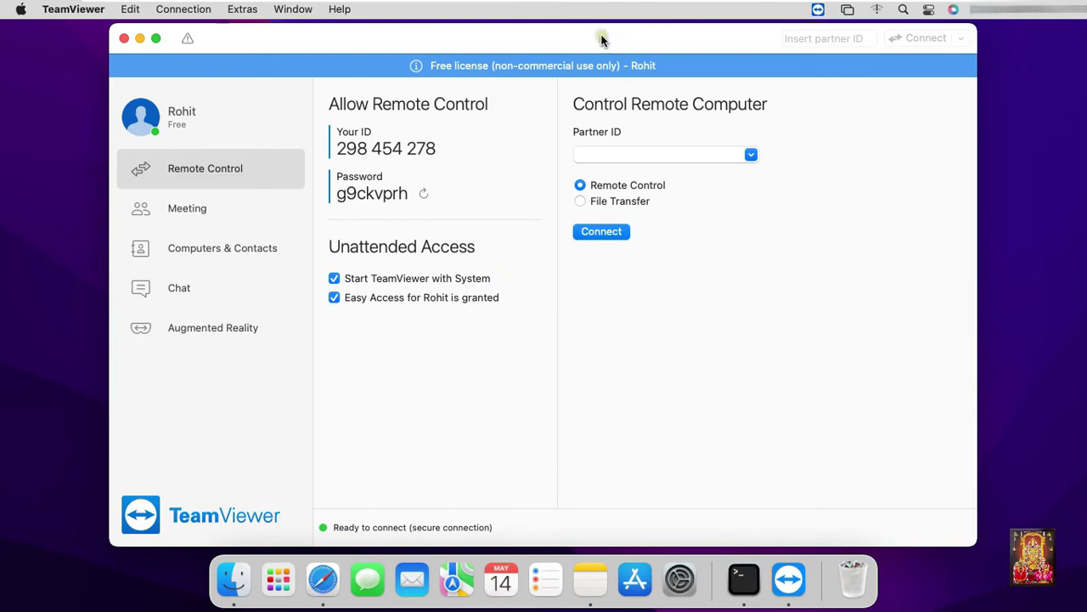
Switch to the Windows 11 VM and launch TeamViewer from its desktop shortcut
{"action": "mouse_move", "coordinate": [752, 10]}
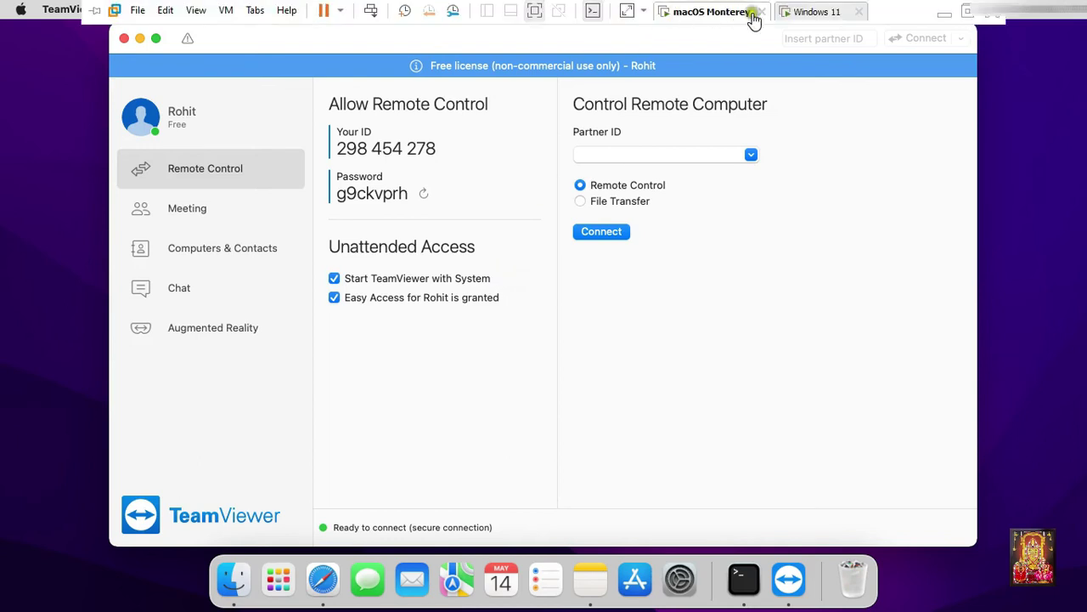
{"action": "left_click", "coordinate": [802, 14]}
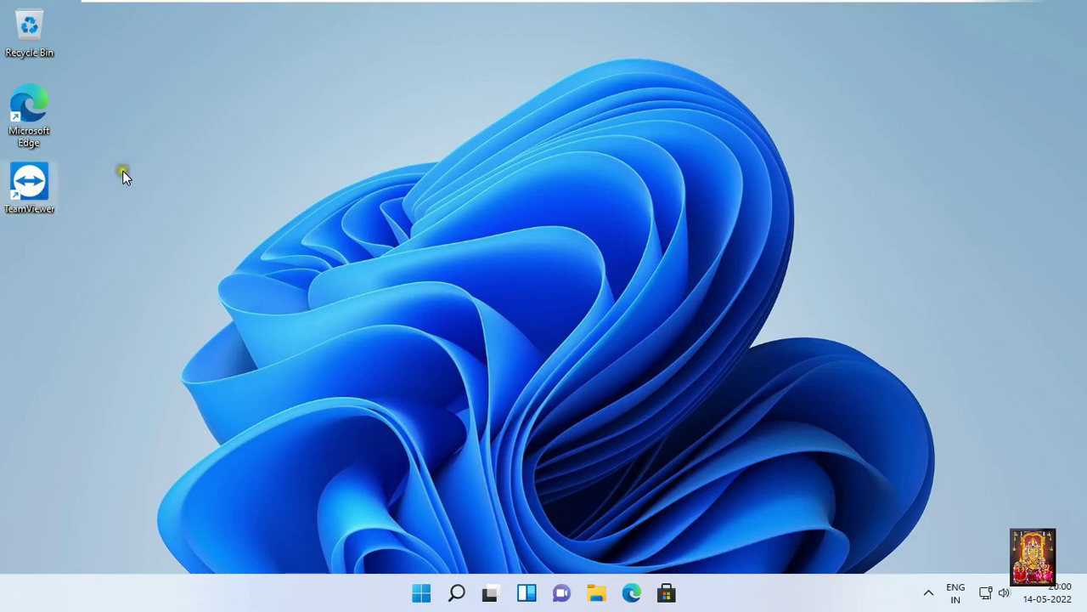
{"action": "right_click", "coordinate": [37, 191]}
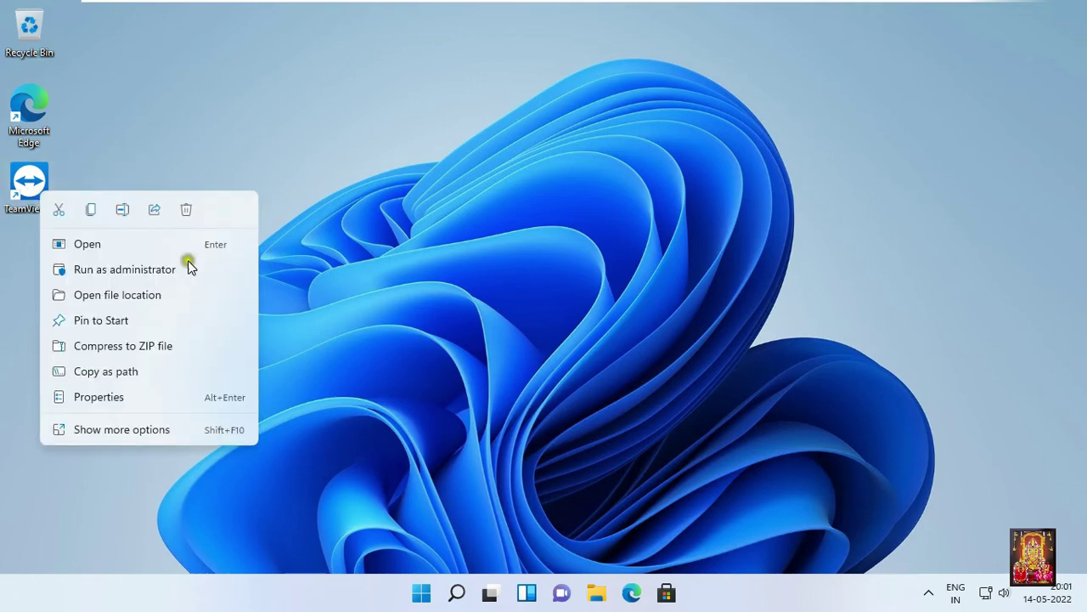
{"action": "left_click", "coordinate": [108, 244]}
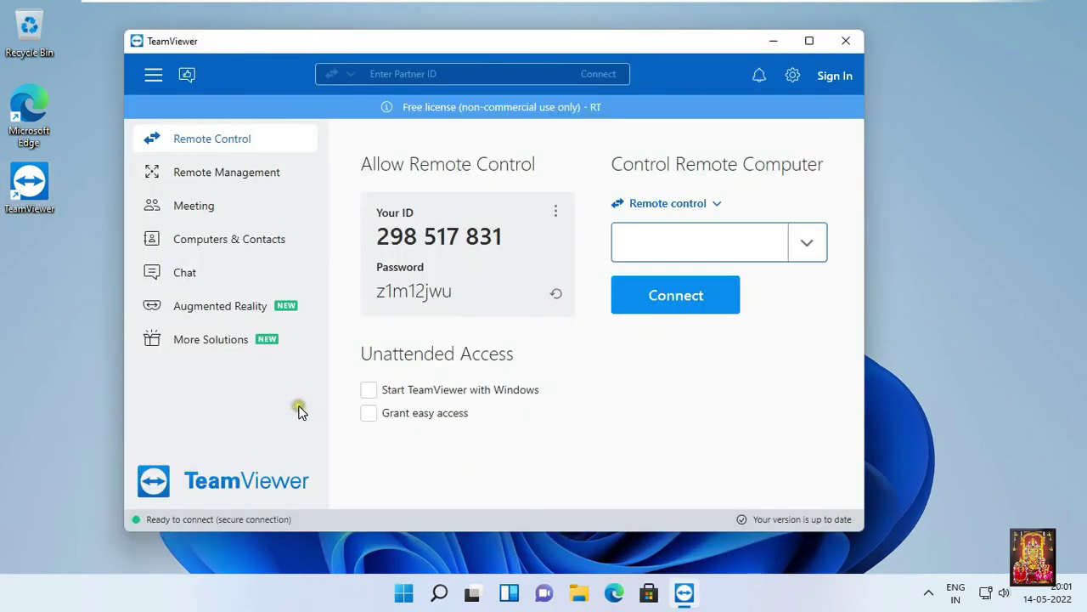
On the Computers & Contacts sign-in page, enter the account email and move to the password field
{"action": "left_click", "coordinate": [256, 247]}
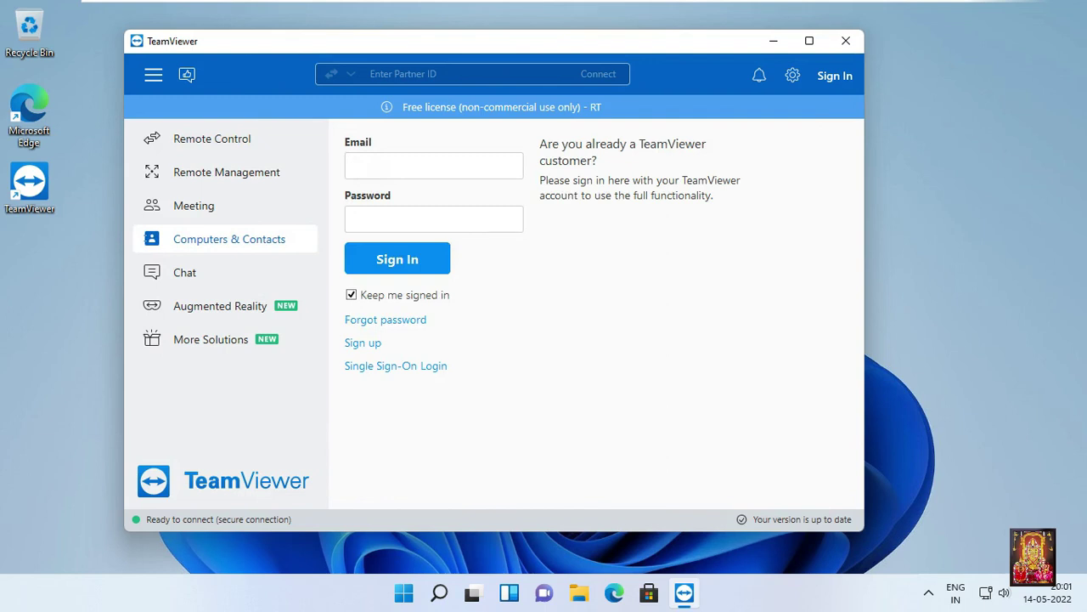
{"action": "type", "text": "user@gmail.com"}
{"action": "key", "text": "Tab"}
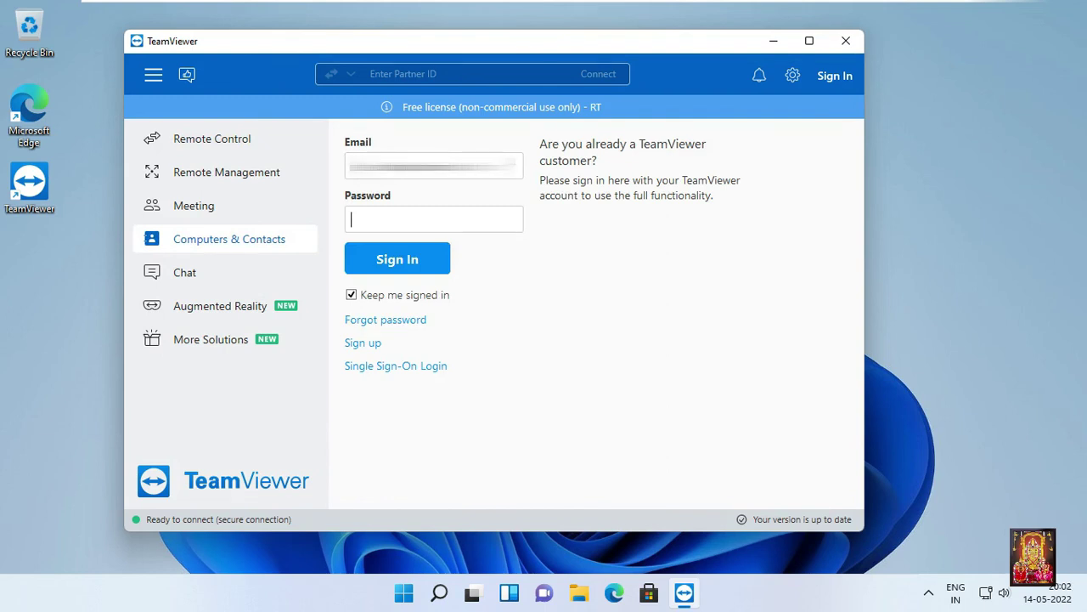
Sign in with the account password and connect to the Mac listed under My computers
{"action": "type", "text": "•••••••••"}
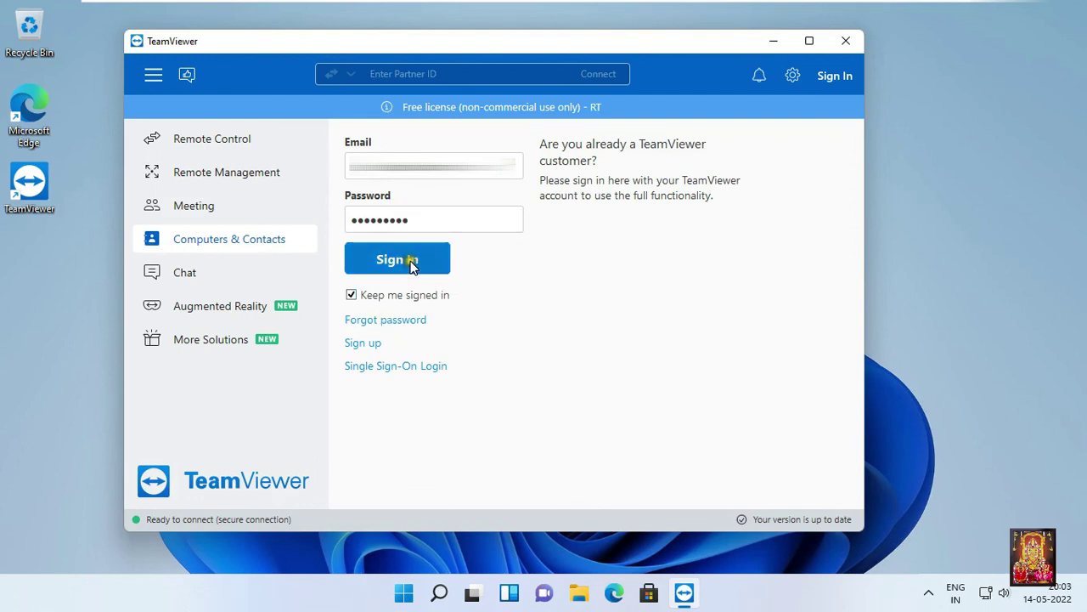
{"action": "left_click", "coordinate": [413, 260]}
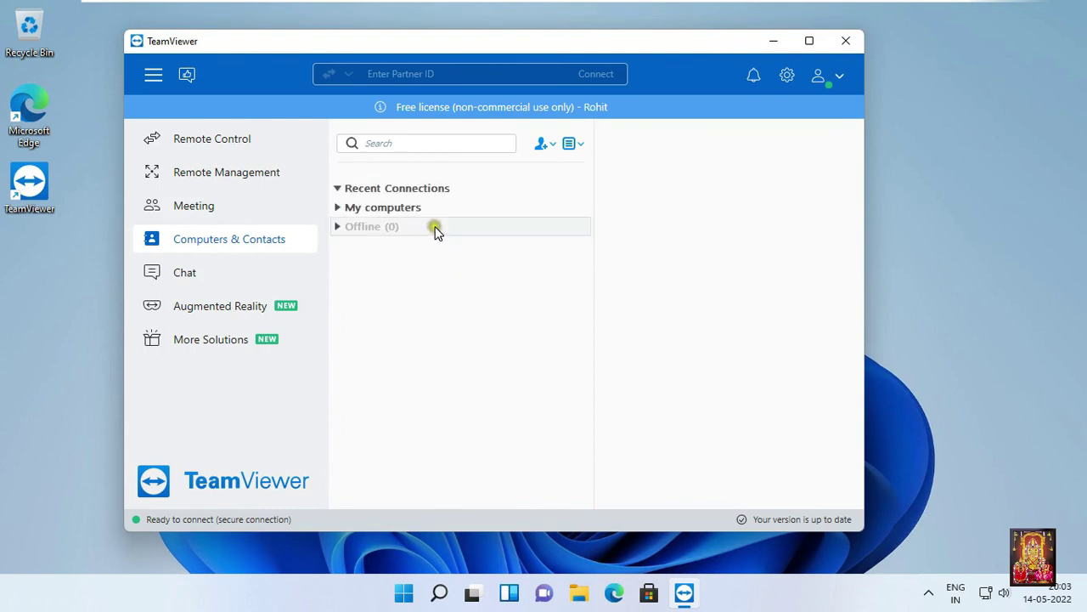
{"action": "left_click", "coordinate": [339, 207]}
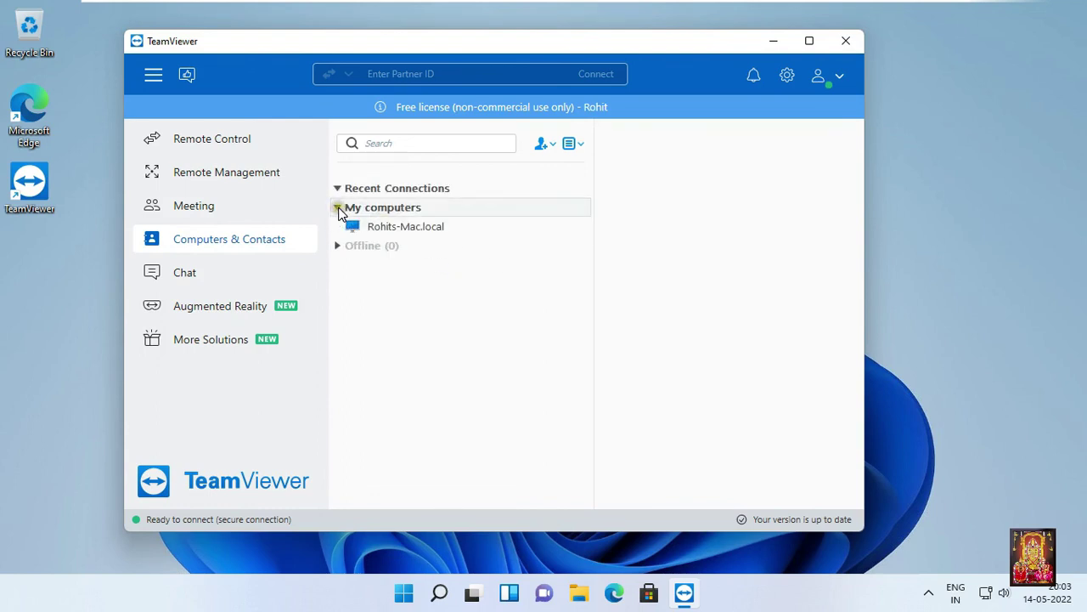
{"action": "left_click", "coordinate": [412, 228]}
{"action": "double_click", "coordinate": [427, 226]}
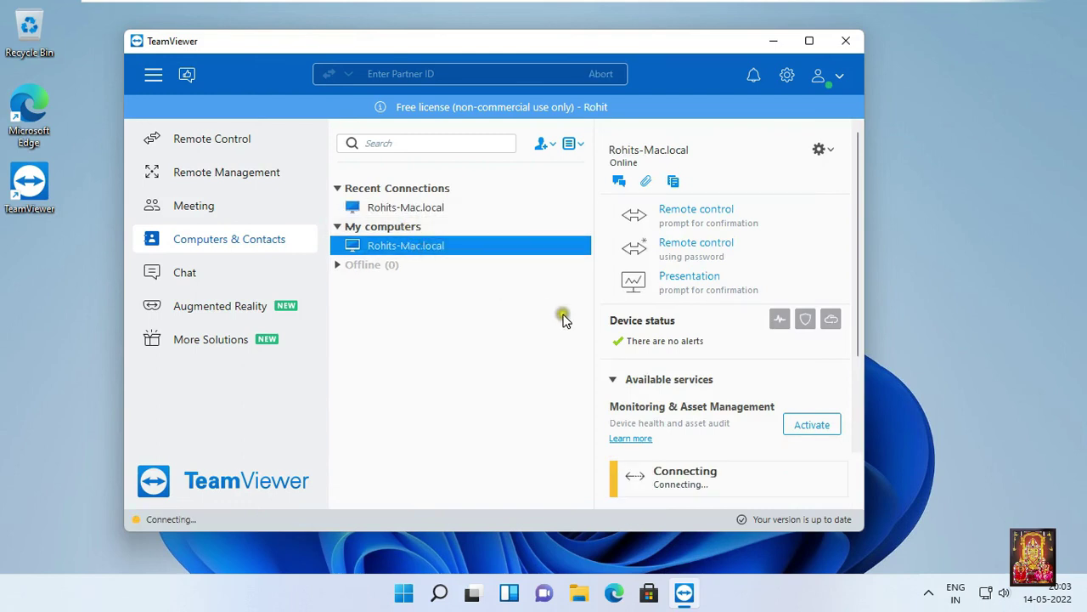
{"action": "scroll", "coordinate": [722, 431], "scroll_direction": "down", "scroll_amount": 1}
{"action": "scroll", "coordinate": [722, 430], "scroll_direction": "down", "scroll_amount": 1}
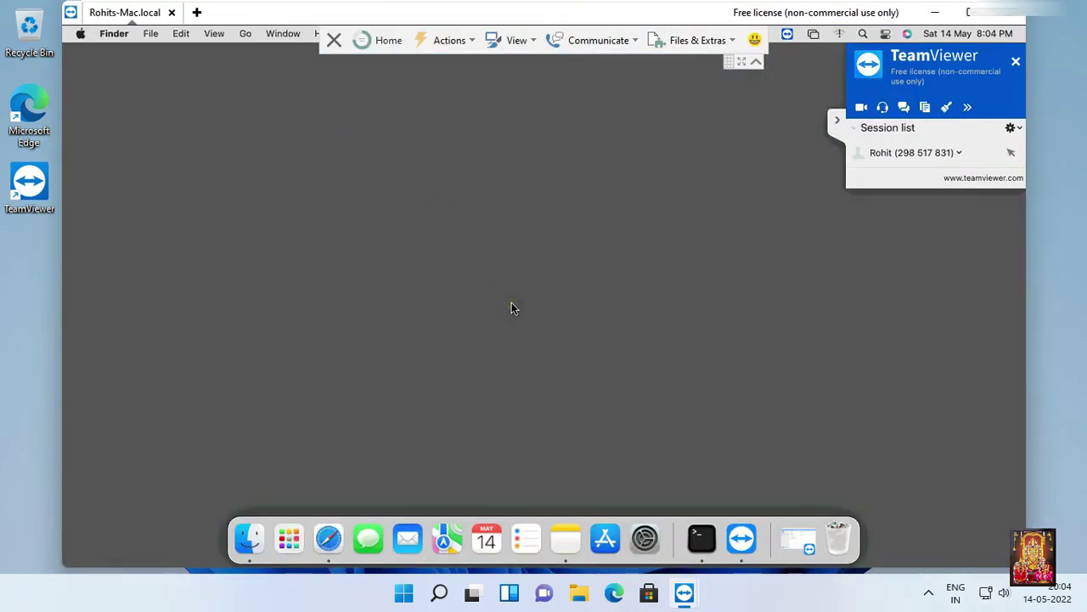
Collapse the session side panel, then open and close the remote Mac's Apple menu
{"action": "left_click", "coordinate": [838, 124]}
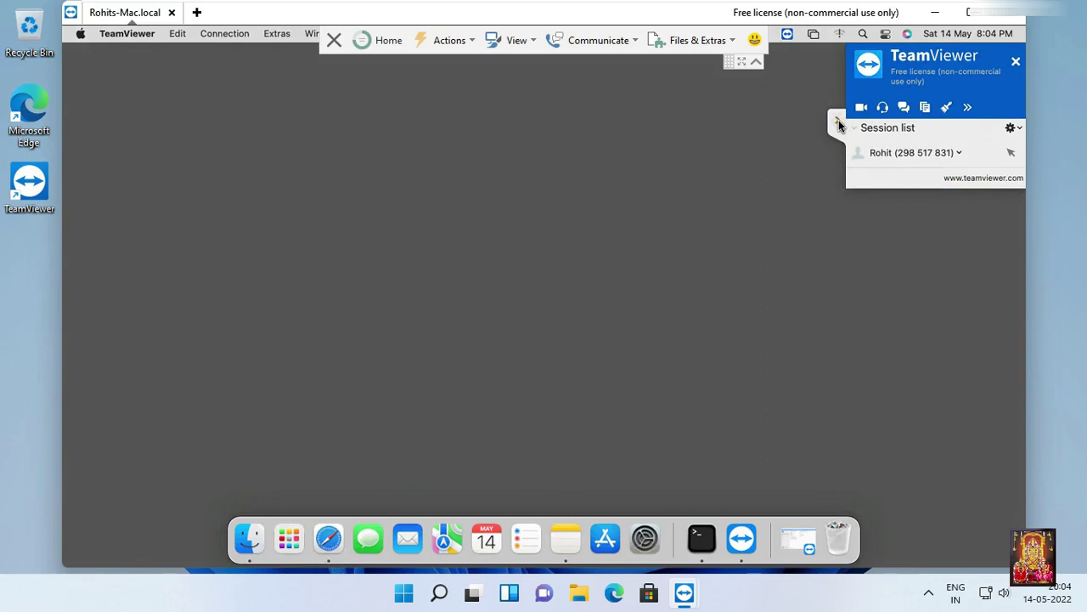
{"action": "left_click", "coordinate": [80, 34]}
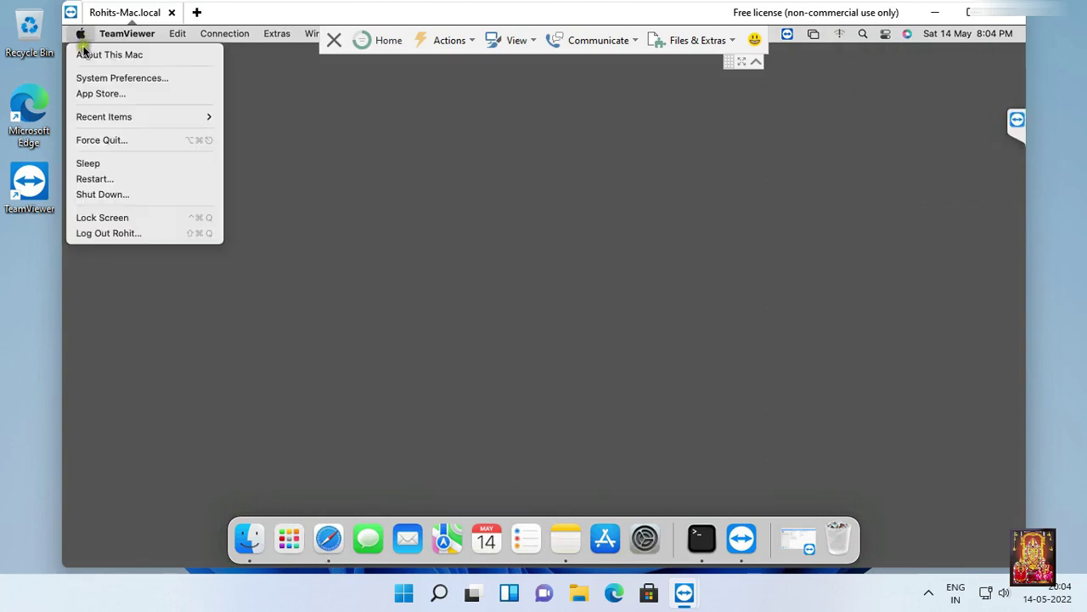
{"action": "left_click", "coordinate": [85, 56]}
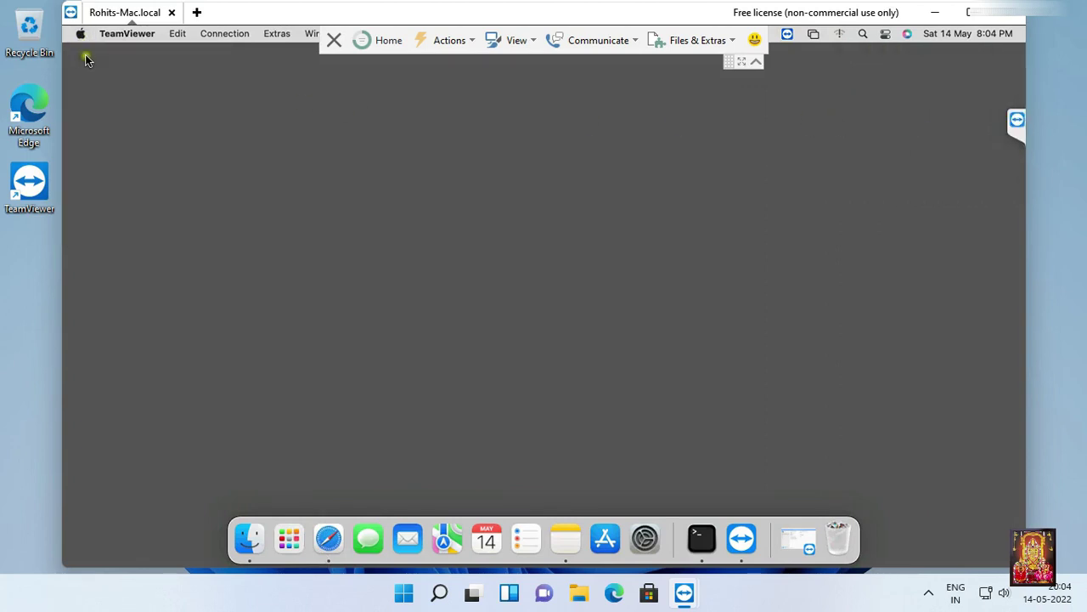